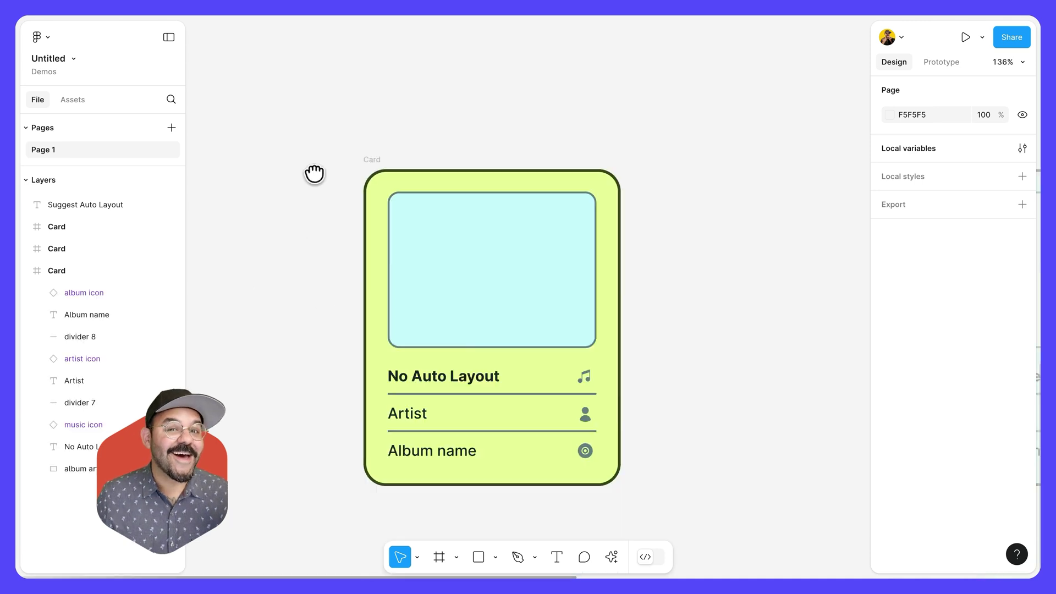
Select the No Auto Layout card's album art, test moving it over the text, and undo
{"action": "scroll", "coordinate": [313, 297], "scroll_direction": "down", "scroll_amount": 3}
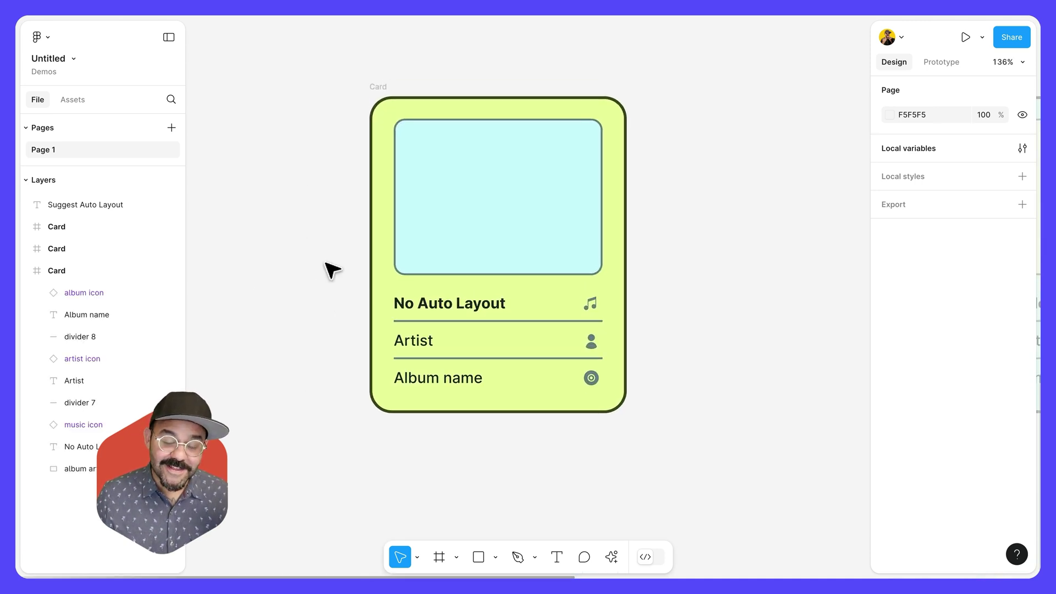
{"action": "left_click", "coordinate": [377, 87]}
{"action": "left_click", "coordinate": [503, 203]}
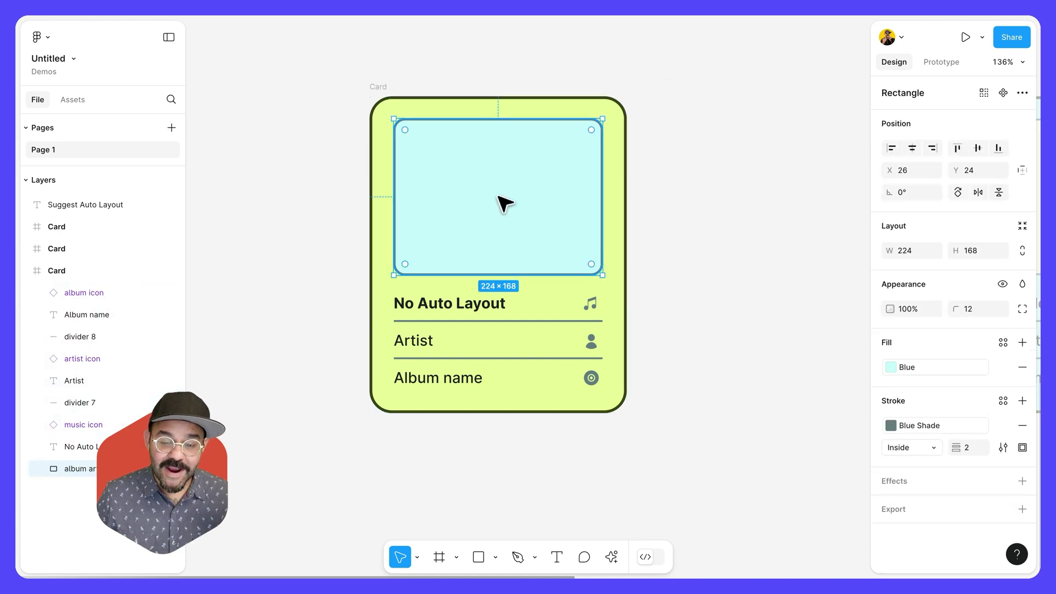
{"action": "mouse_move", "coordinate": [503, 203]}
{"action": "left_mouse_down"}
{"action": "mouse_move", "coordinate": [462, 271]}
{"action": "mouse_move", "coordinate": [455, 318]}
{"action": "left_mouse_up"}
{"action": "key", "text": "ctrl+z"}
{"action": "key", "text": "ctrl+z"}
Inspect the card's title, Artist text, music icon and both divider lines, then deselect
{"action": "left_click", "coordinate": [471, 314]}
{"action": "left_click", "coordinate": [421, 340]}
{"action": "left_click", "coordinate": [590, 304]}
{"action": "left_click", "coordinate": [572, 322]}
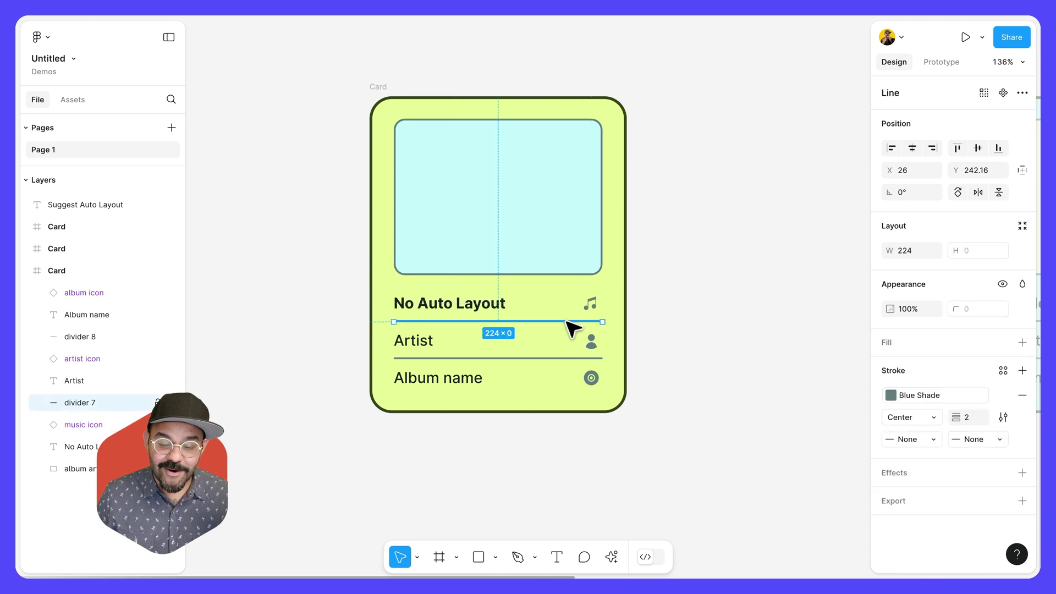
{"action": "left_click", "coordinate": [572, 359]}
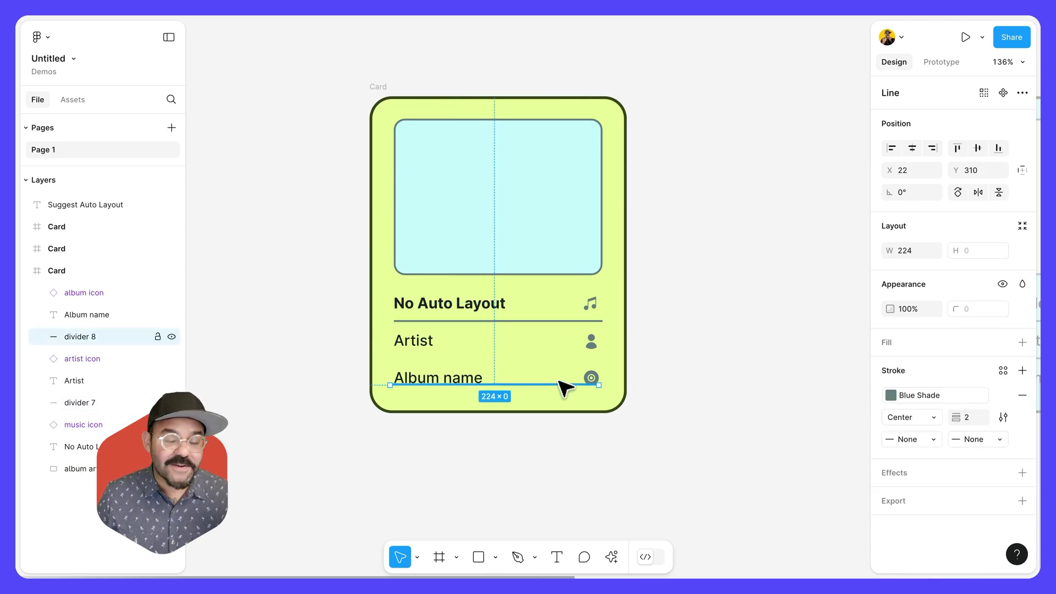
{"action": "left_click", "coordinate": [701, 339]}
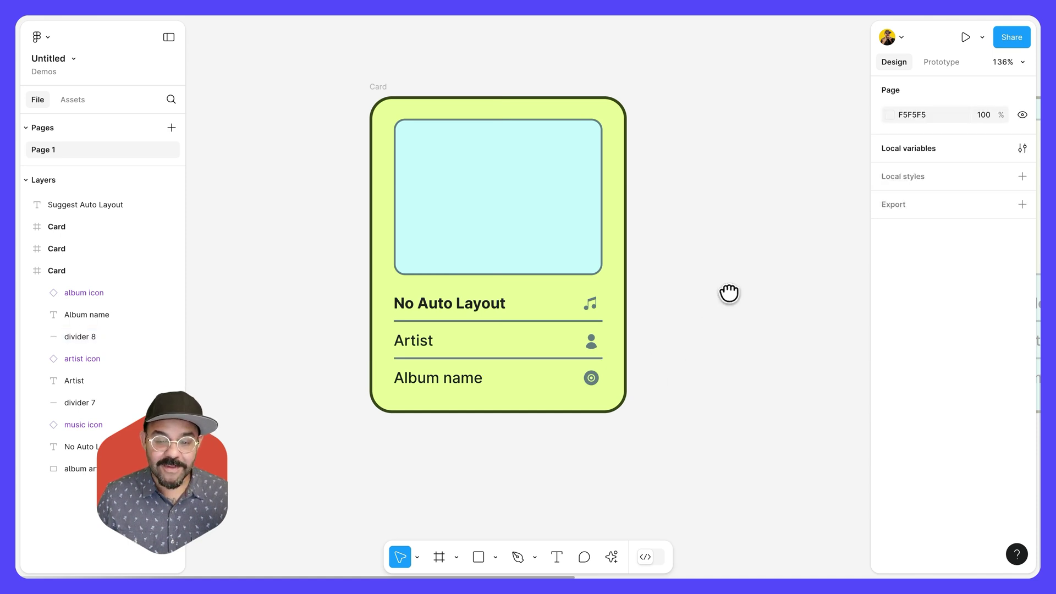
Pan right to bring the Single Auto Layout card into view
{"action": "scroll", "coordinate": [768, 283], "scroll_direction": "right", "scroll_amount": 10}
{"action": "scroll", "coordinate": [625, 299], "scroll_direction": "right", "scroll_amount": 10}
{"action": "left_click_drag", "start_coordinate": [624, 299], "coordinate": [744, 287]}
{"action": "left_click", "coordinate": [386, 110]}
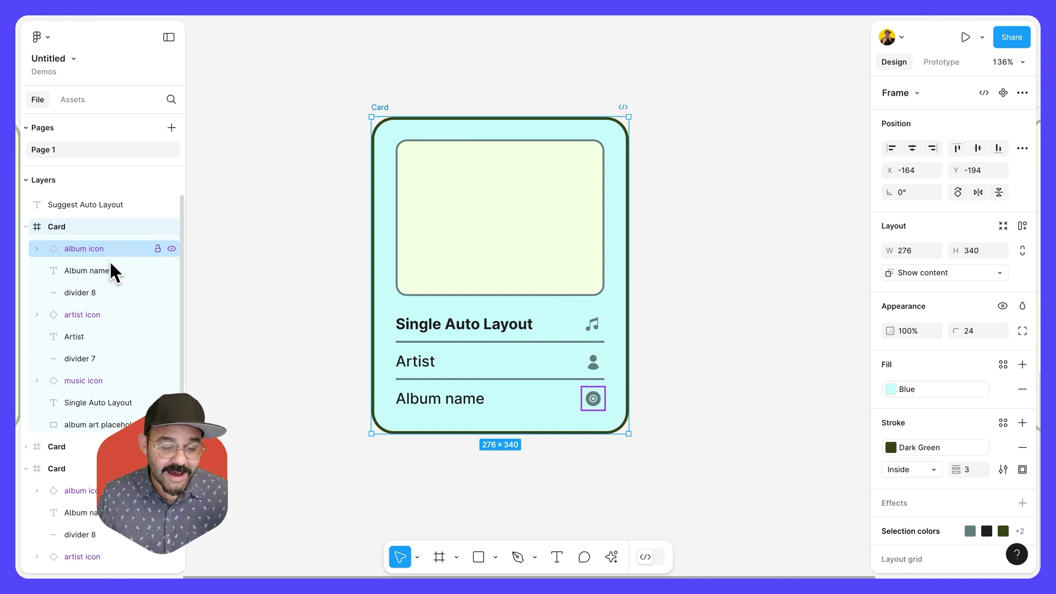
{"action": "left_click", "coordinate": [309, 314]}
{"action": "left_click", "coordinate": [379, 107]}
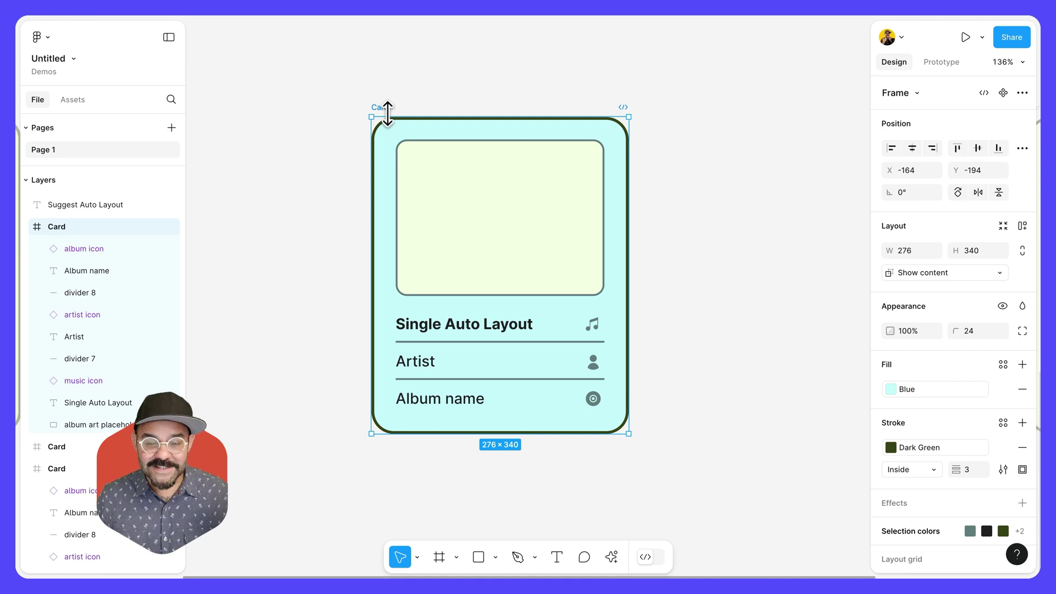
{"action": "key", "text": "shift+a"}
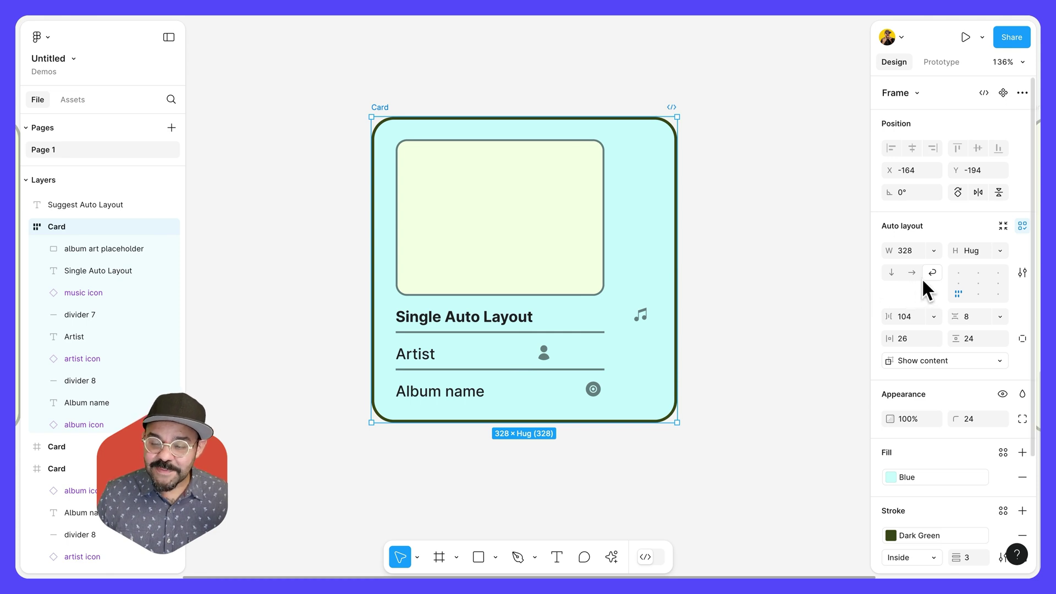
{"action": "mouse_move", "coordinate": [676, 284]}
{"action": "left_mouse_down"}
{"action": "mouse_move", "coordinate": [839, 284]}
{"action": "mouse_move", "coordinate": [816, 297]}
{"action": "mouse_move", "coordinate": [599, 313]}
{"action": "mouse_move", "coordinate": [644, 313]}
{"action": "left_mouse_up"}
{"action": "mouse_move", "coordinate": [708, 313]}
{"action": "left_mouse_down"}
{"action": "mouse_move", "coordinate": [737, 311]}
{"action": "mouse_move", "coordinate": [641, 310]}
{"action": "mouse_move", "coordinate": [694, 311]}
{"action": "left_mouse_up"}
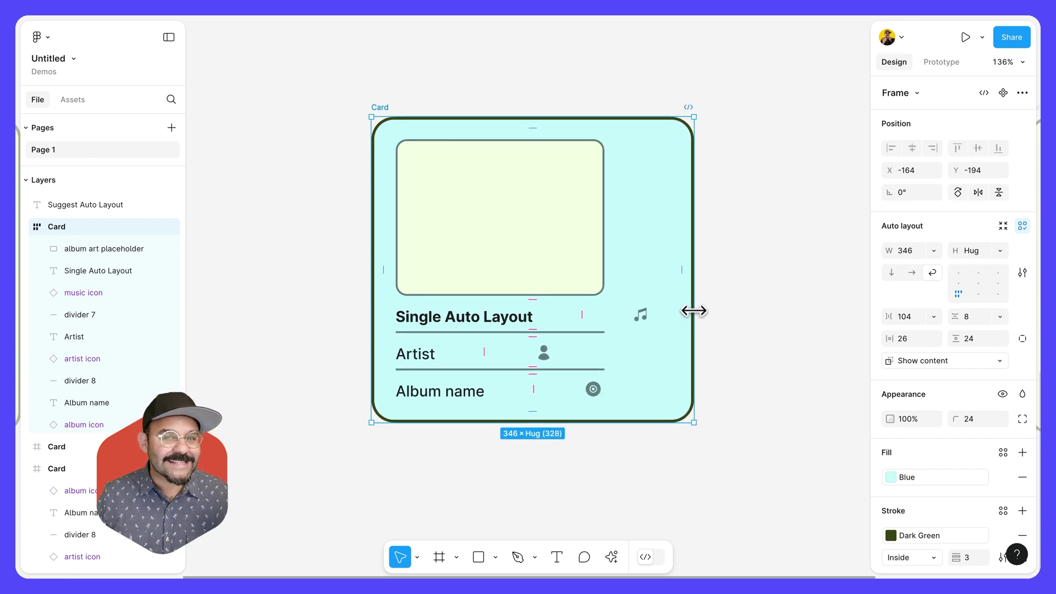
{"action": "key", "text": "ctrl+z"}
{"action": "key", "text": "ctrl+z"}
Apply suggested auto layout to the Suggest Auto Layout card with Shift+A, creating nested row frames
{"action": "left_click", "coordinate": [719, 299]}
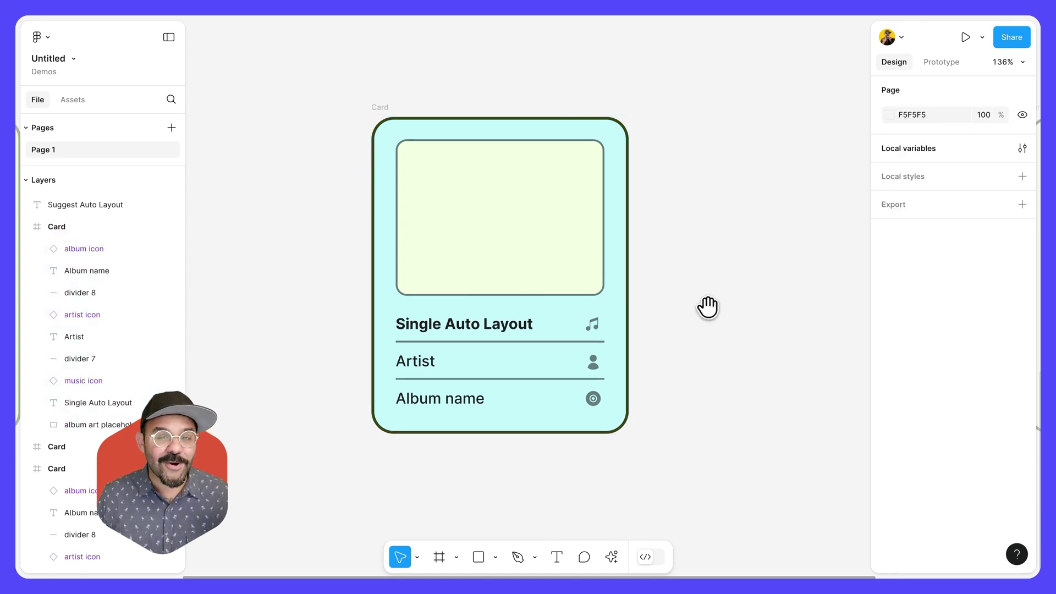
{"action": "left_click_drag", "start_coordinate": [708, 308], "coordinate": [431, 332]}
{"action": "scroll", "coordinate": [511, 313], "scroll_direction": "right", "scroll_amount": 5}
{"action": "scroll", "coordinate": [605, 292], "scroll_direction": "left", "scroll_amount": 2}
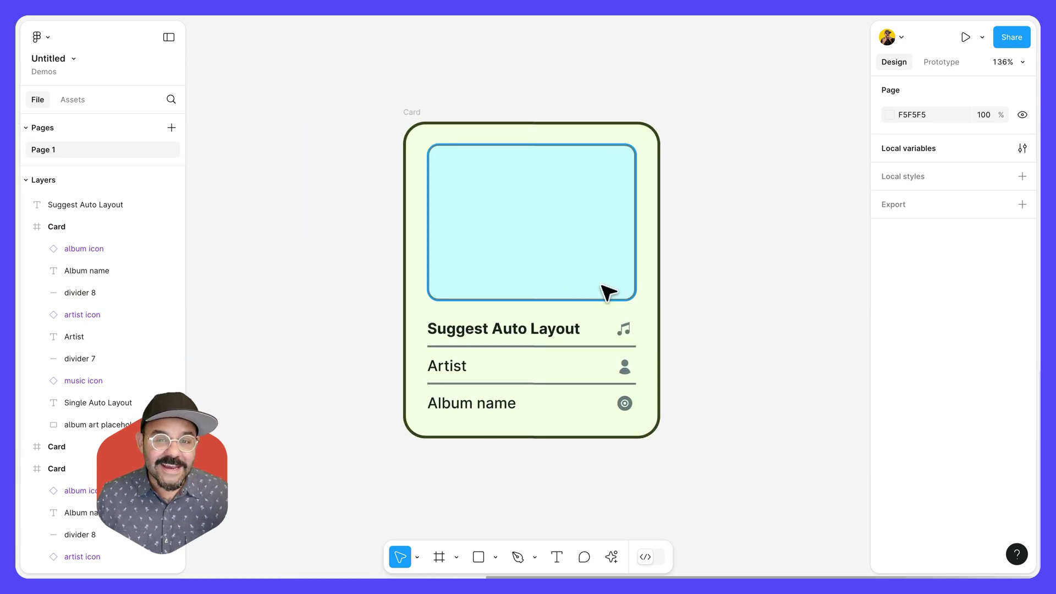
{"action": "left_click", "coordinate": [417, 115]}
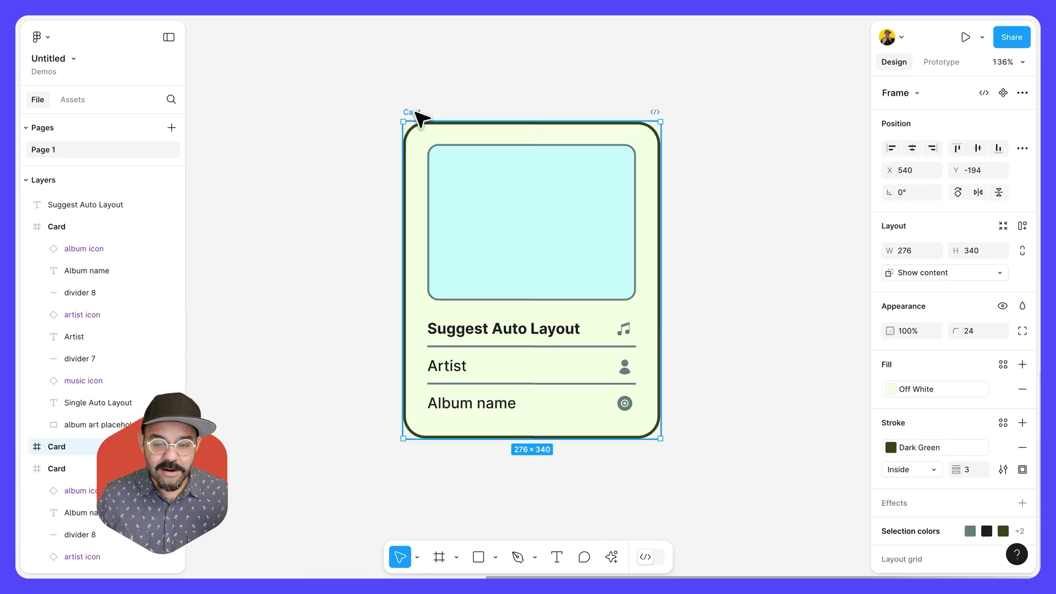
{"action": "right_click", "coordinate": [416, 112]}
{"action": "mouse_move", "coordinate": [486, 382]}
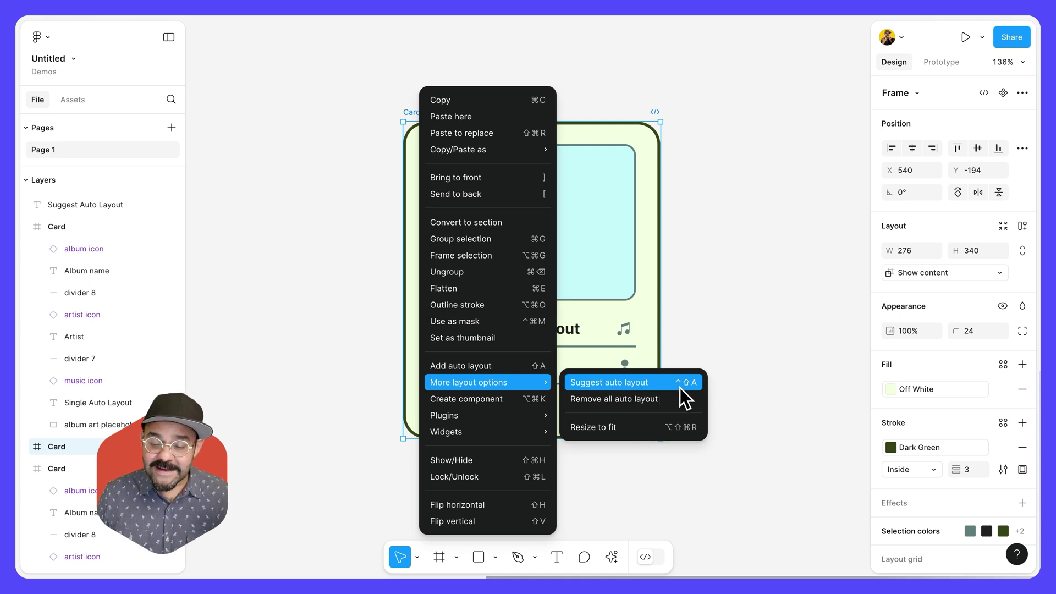
{"action": "left_click", "coordinate": [750, 312]}
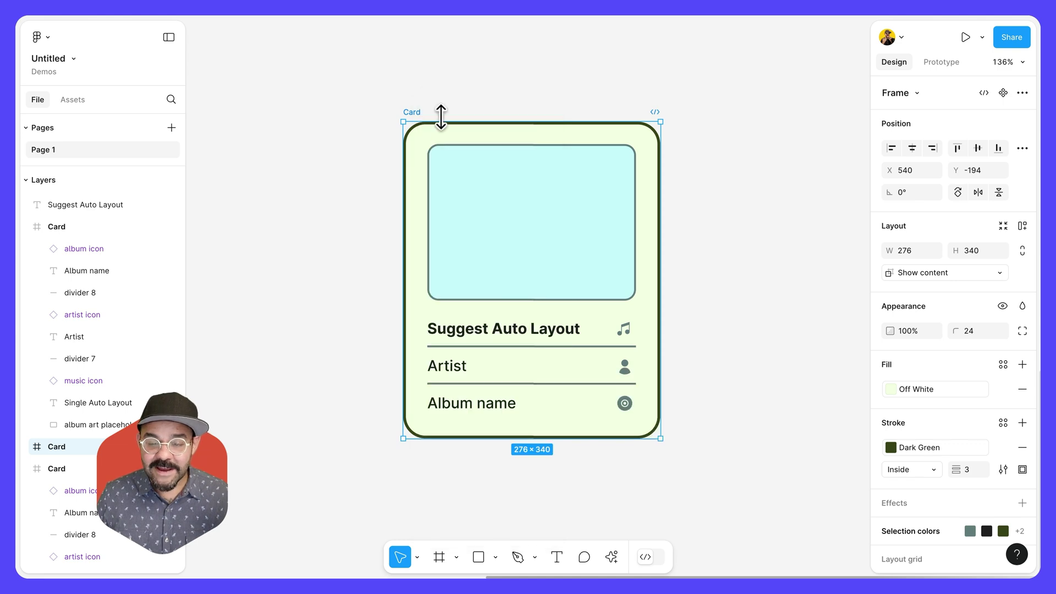
{"action": "key", "text": "shift+a"}
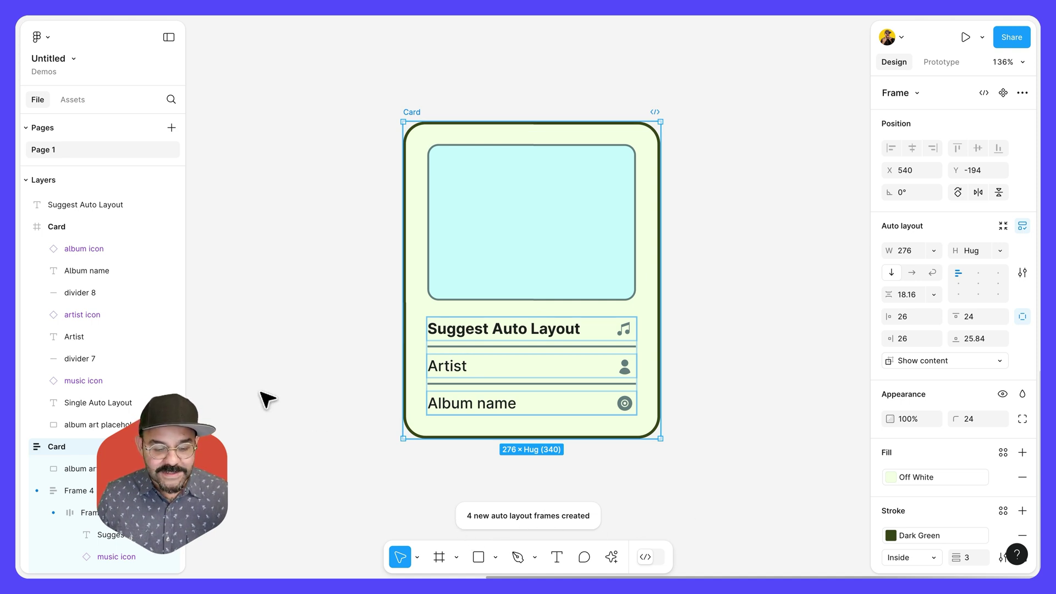
Drag the Suggest Auto Layout card's right edge out to about 359 px wide
{"action": "scroll", "coordinate": [137, 380], "scroll_direction": "down", "scroll_amount": 5}
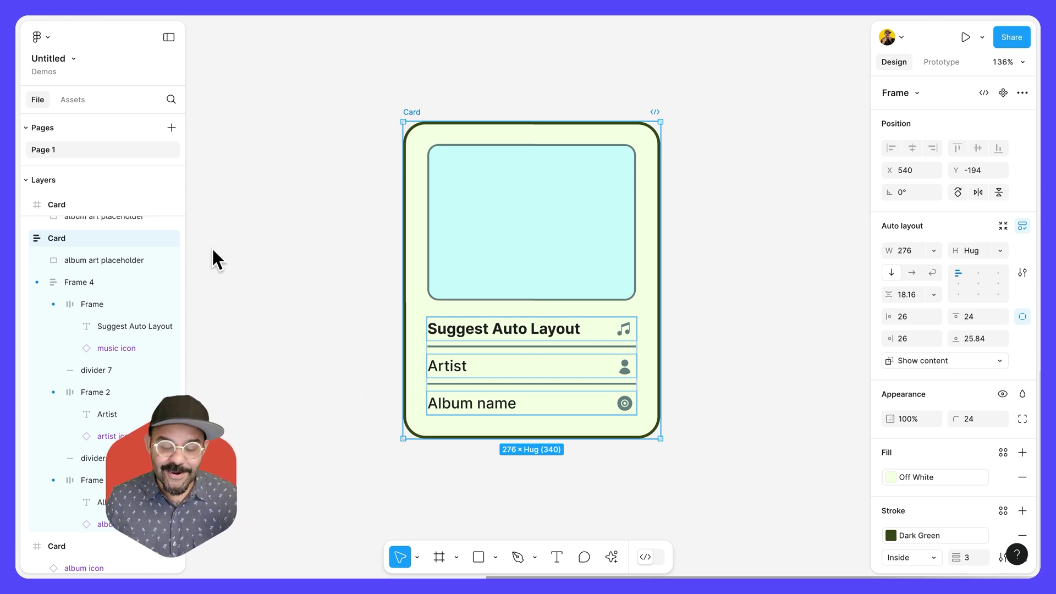
{"action": "left_click", "coordinate": [406, 104]}
{"action": "left_click", "coordinate": [544, 170]}
{"action": "mouse_move", "coordinate": [660, 221]}
{"action": "left_mouse_down"}
{"action": "mouse_move", "coordinate": [603, 236]}
{"action": "mouse_move", "coordinate": [657, 236]}
{"action": "left_mouse_up"}
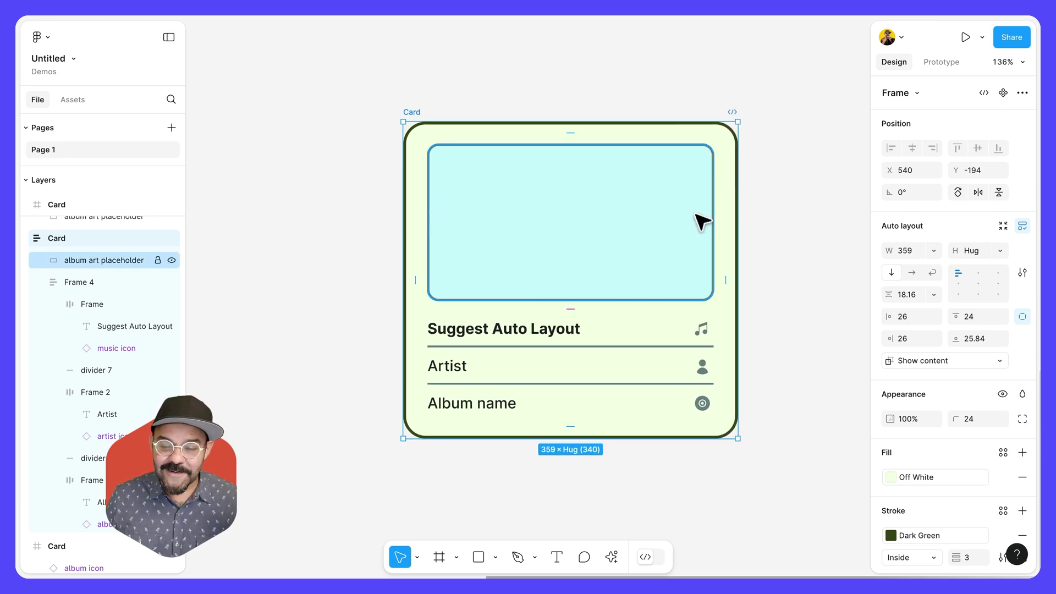
Append 'awd asda sdas dasdas das dasdas dasdasd' to the title so it wraps
{"action": "double_click", "coordinate": [564, 340]}
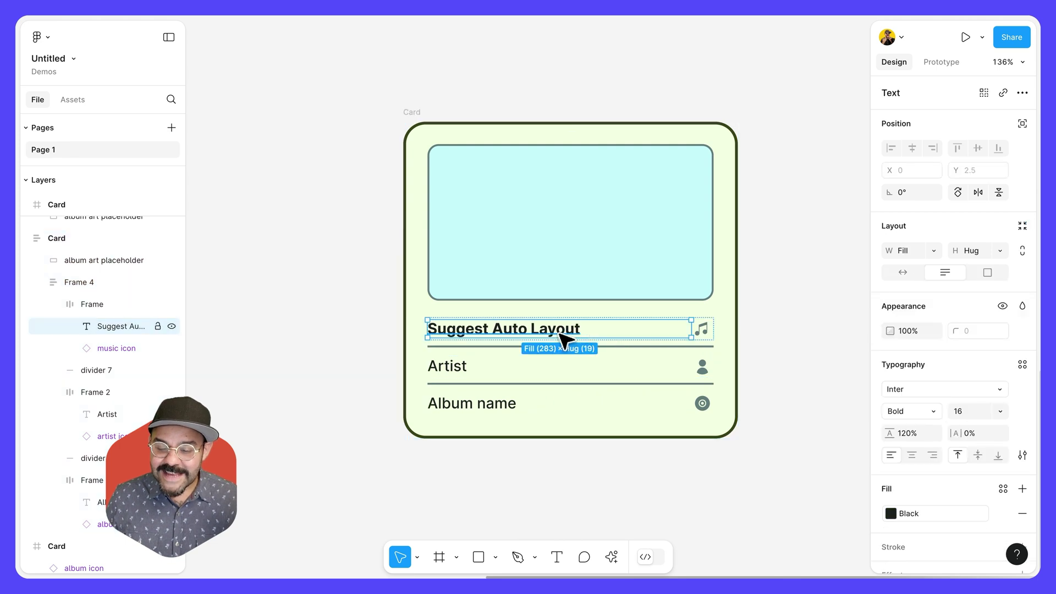
{"action": "left_click", "coordinate": [711, 333]}
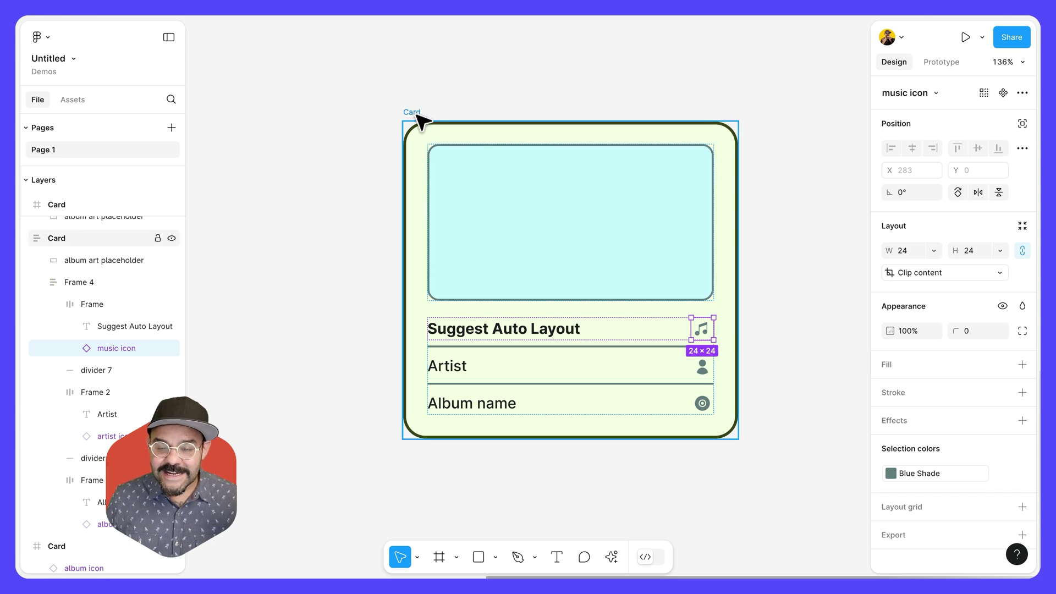
{"action": "double_click", "coordinate": [544, 329]}
{"action": "left_click", "coordinate": [615, 329]}
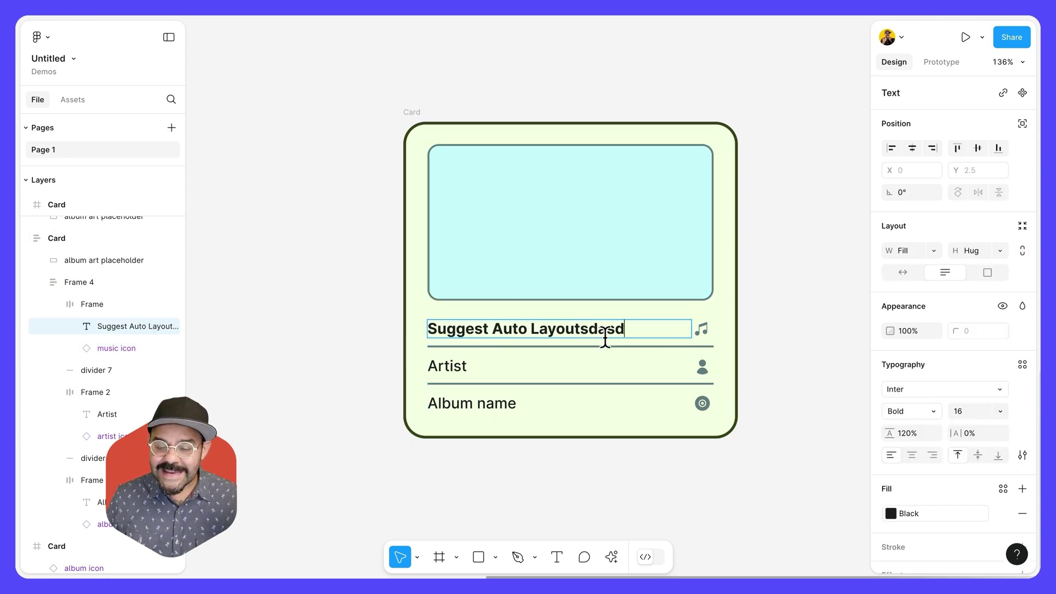
{"action": "type", "text": "asdas awd asda sdas dasdas das dasdas dasdasd"}
{"action": "left_click", "coordinate": [804, 358]}
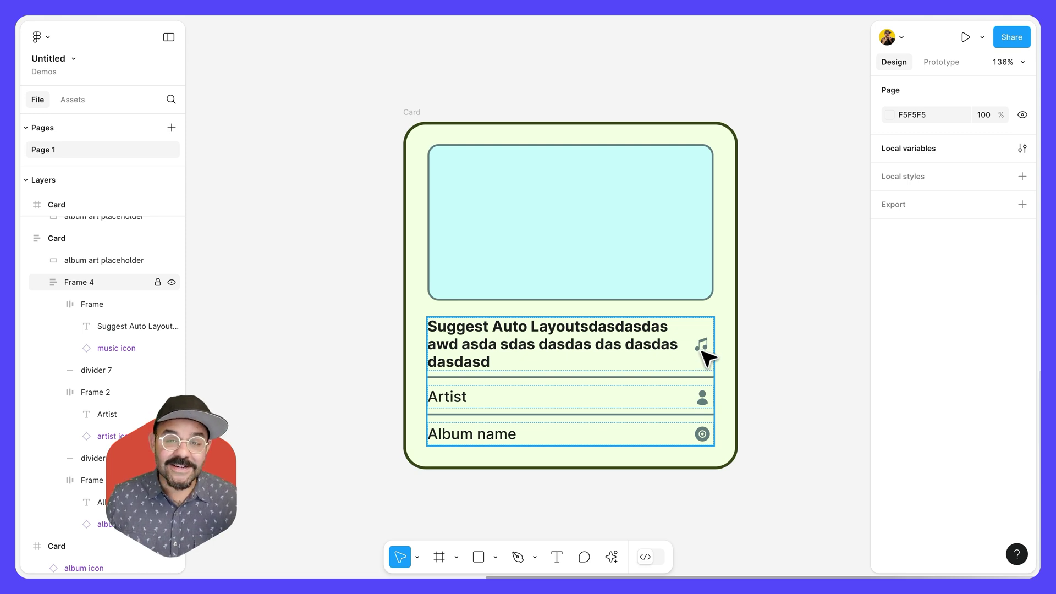
Set the title row's auto layout alignment to top so the music icon aligns with it
{"action": "double_click", "coordinate": [688, 348]}
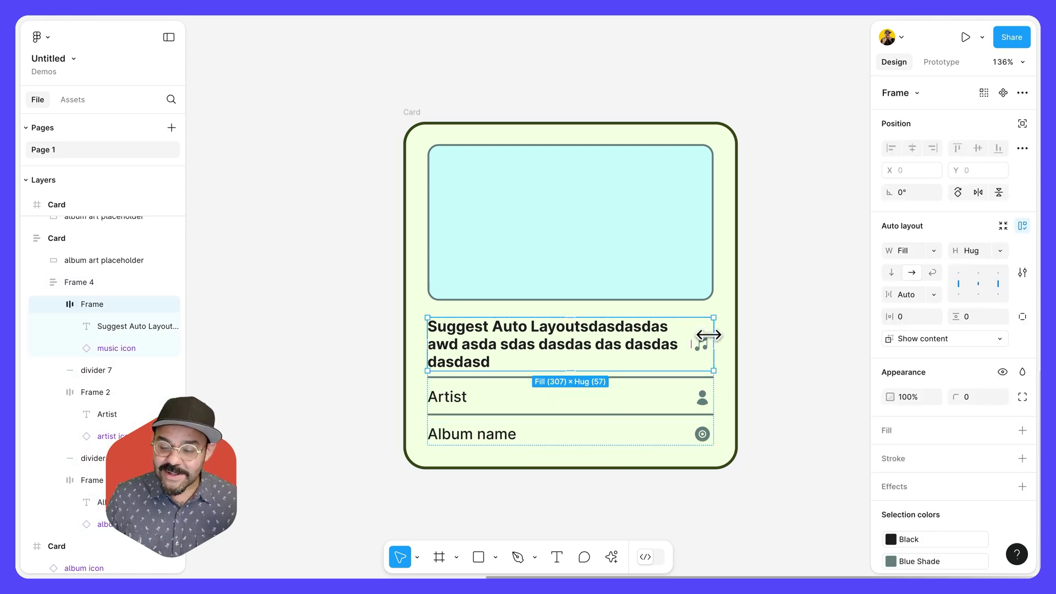
{"action": "left_click", "coordinate": [957, 271]}
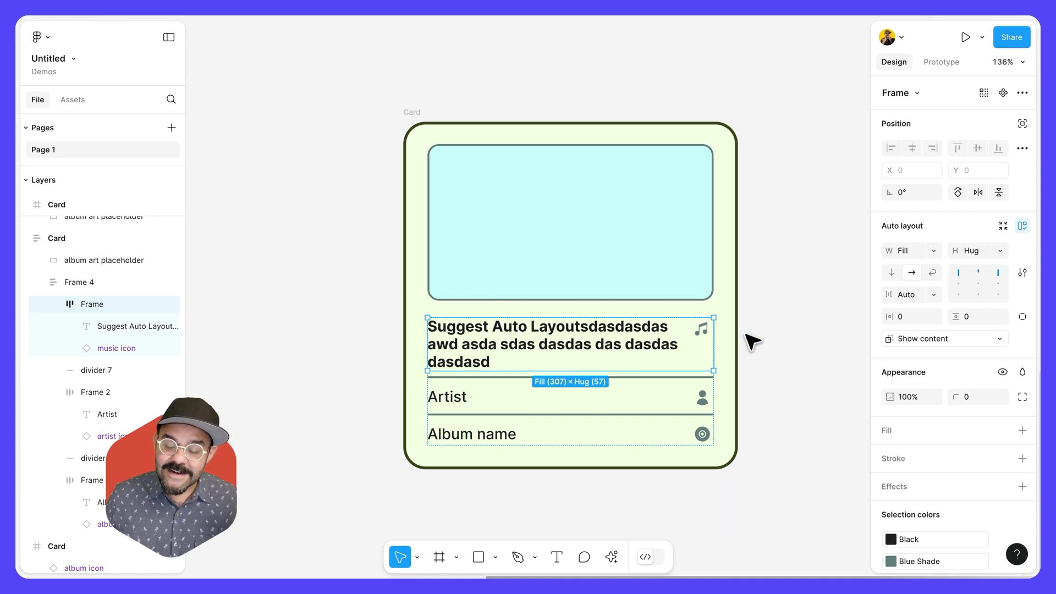
{"action": "left_click", "coordinate": [792, 322]}
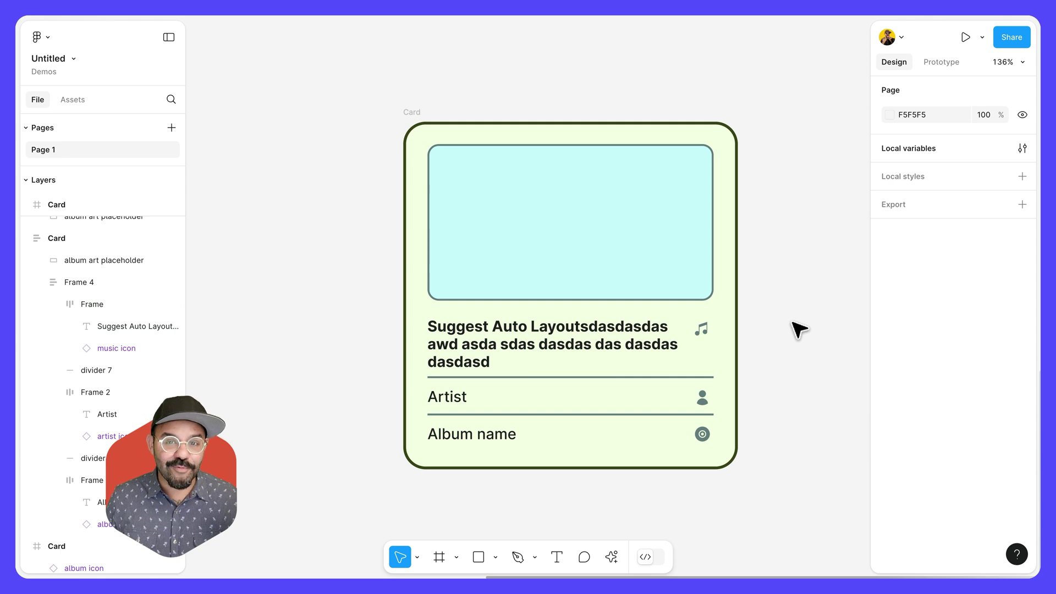
Undo the alignment, title text and auto layout changes, restoring the plain Card frame
{"action": "key", "text": "ctrl+z"}
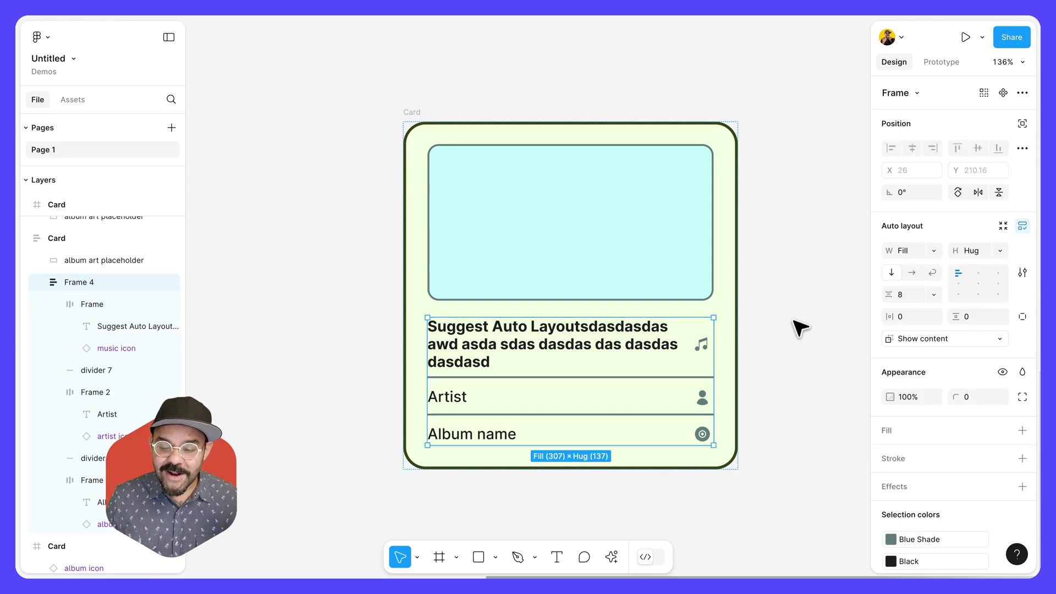
{"action": "key", "text": "ctrl+z"}
{"action": "key", "text": "ctrl+z"}
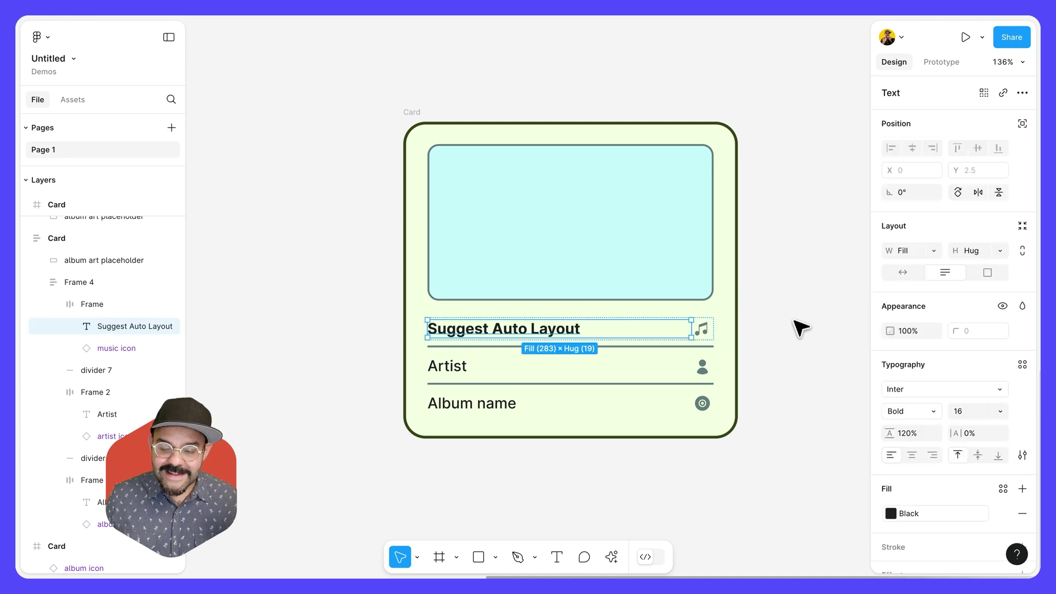
{"action": "key", "text": "ctrl+z"}
{"action": "key", "text": "ctrl+z"}
{"action": "key", "text": "ctrl+z"}
{"action": "key", "text": "ctrl+z"}
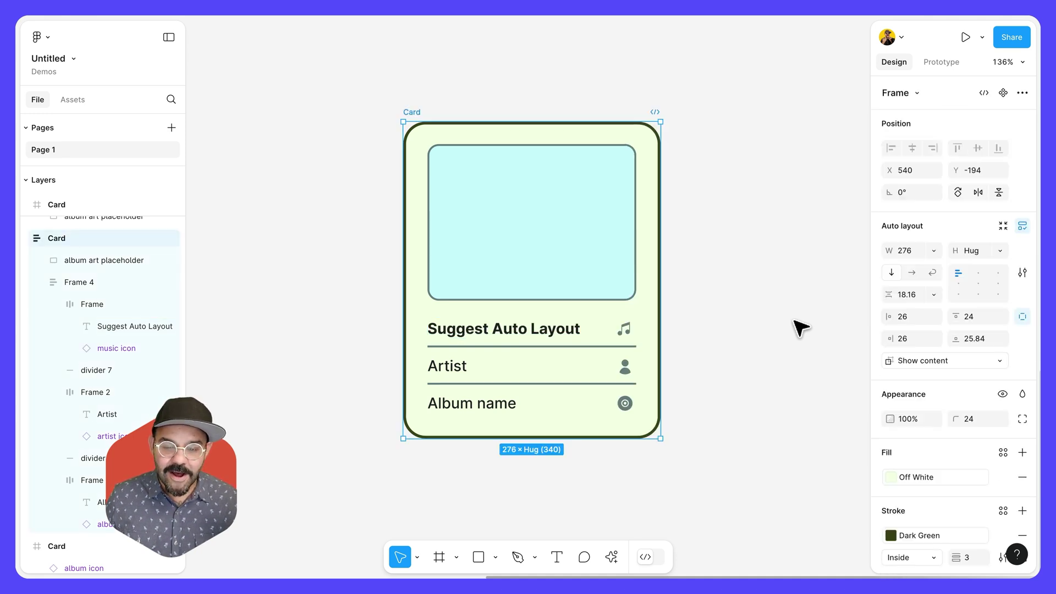
{"action": "key", "text": "ctrl+z"}
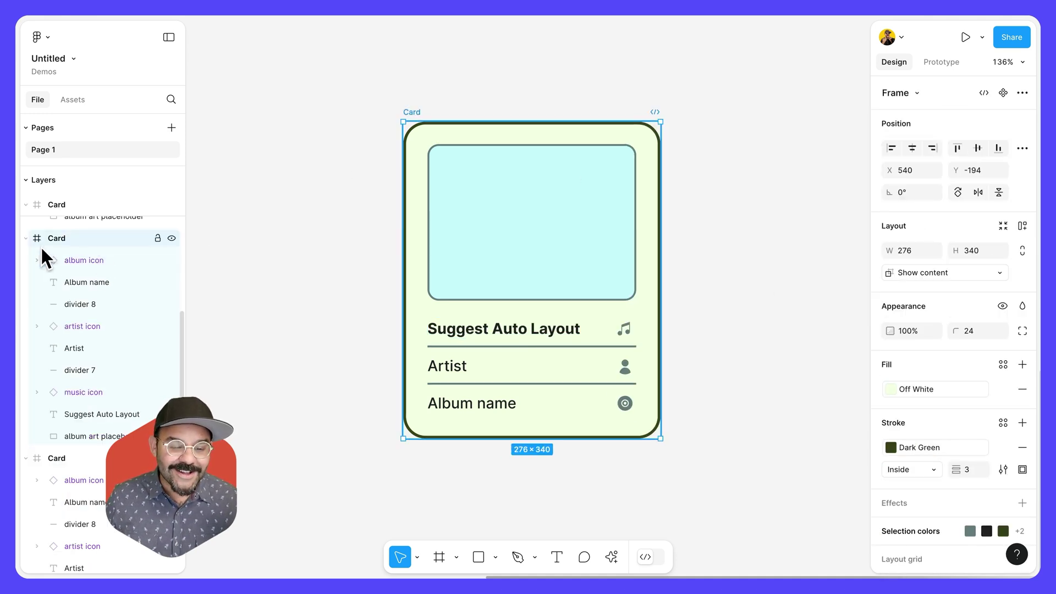
{"action": "mouse_move", "coordinate": [99, 237]}
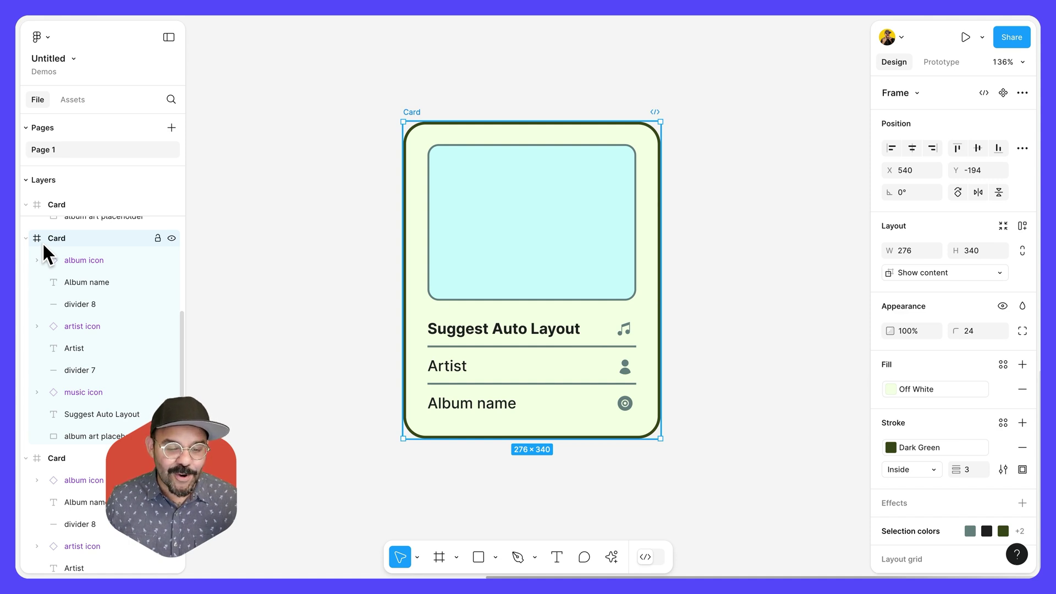
{"action": "left_click_drag", "start_coordinate": [522, 222], "coordinate": [499, 252]}
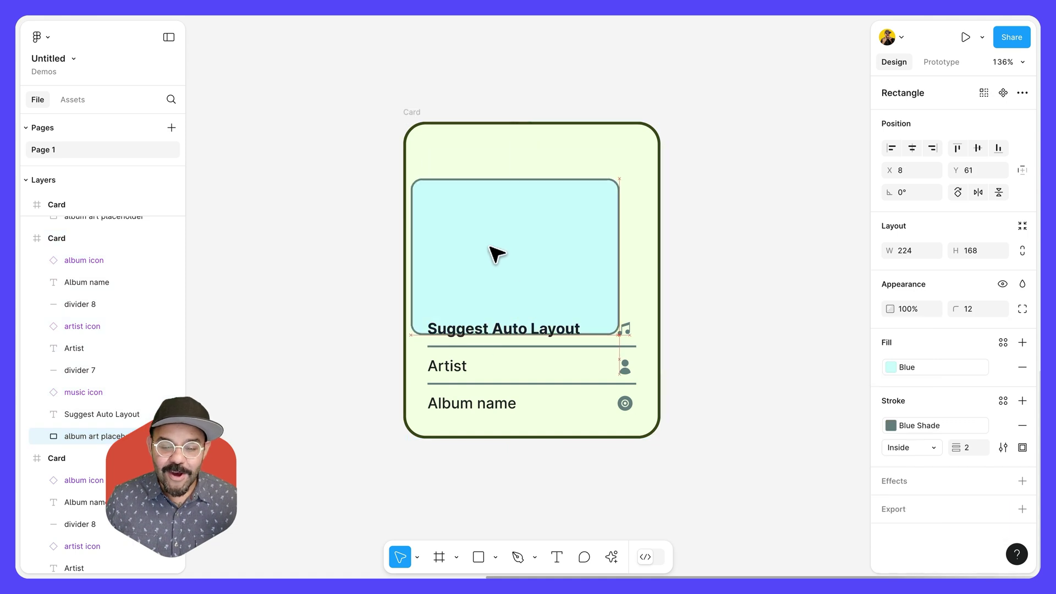
{"action": "key", "text": "ctrl+z"}
{"action": "key", "text": "Escape"}
Apply suggested auto layout to the Card and inspect the title, Artist and Album row frames
{"action": "left_click", "coordinate": [413, 114]}
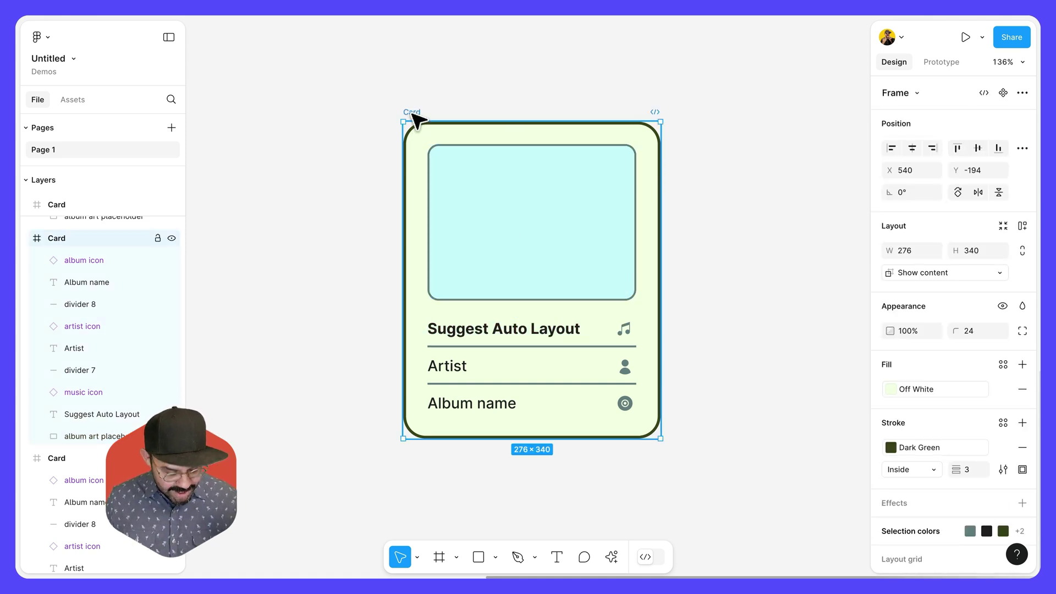
{"action": "key", "text": "shift+a"}
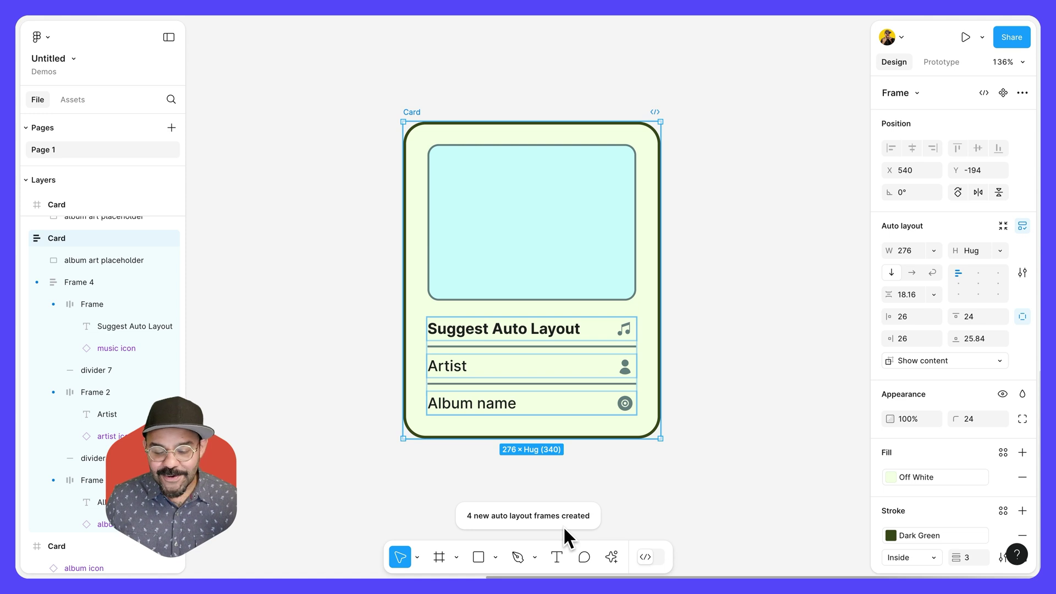
{"action": "left_click", "coordinate": [77, 304]}
{"action": "left_click", "coordinate": [99, 392]}
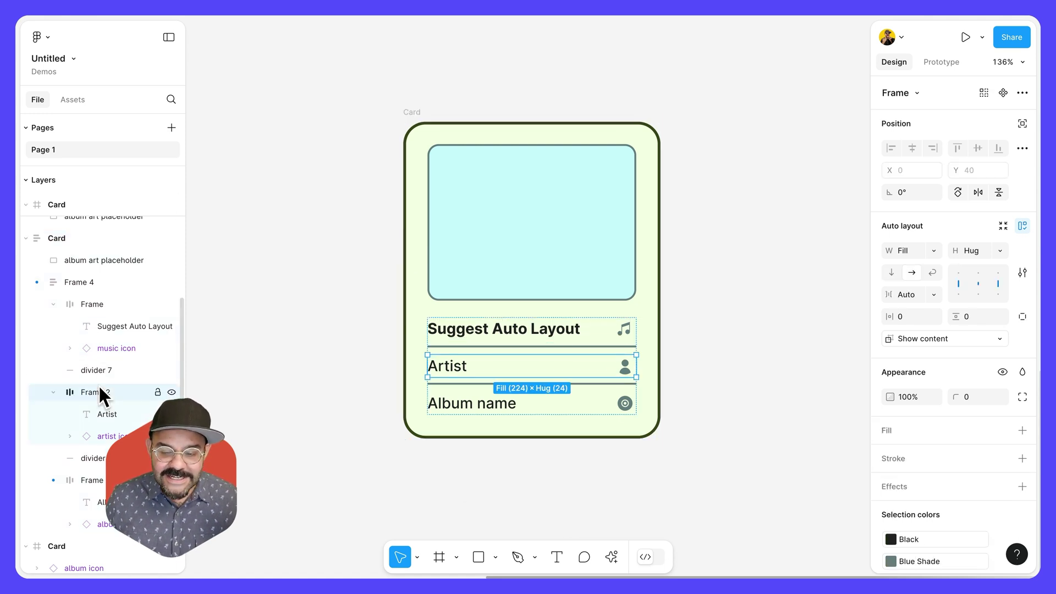
{"action": "left_click", "coordinate": [93, 479]}
Widen the Card to 300 so its rows stretch to match
{"action": "left_click", "coordinate": [430, 136]}
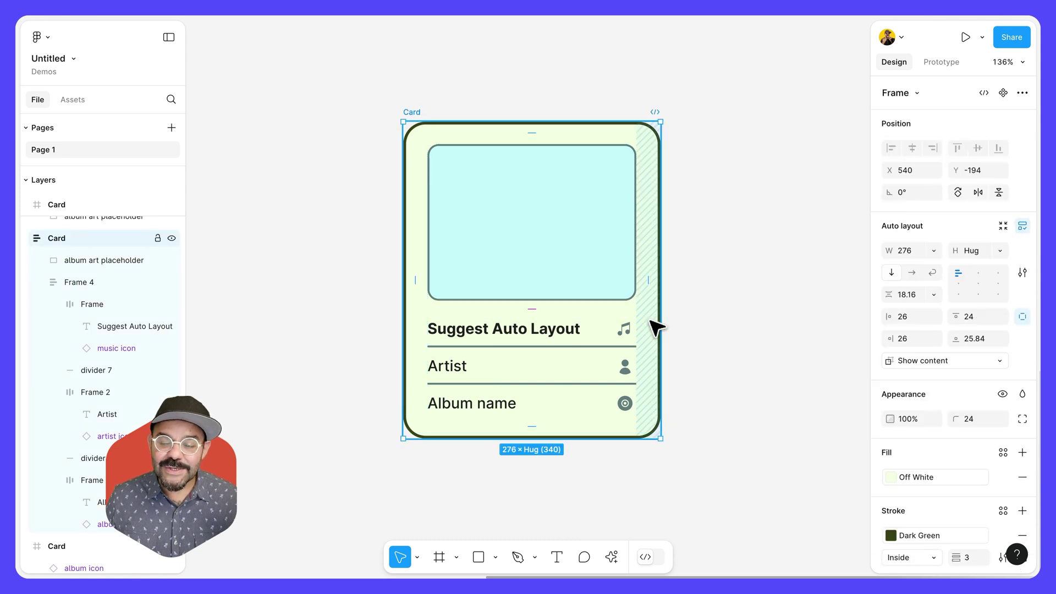
{"action": "left_click_drag", "start_coordinate": [661, 319], "coordinate": [734, 313]}
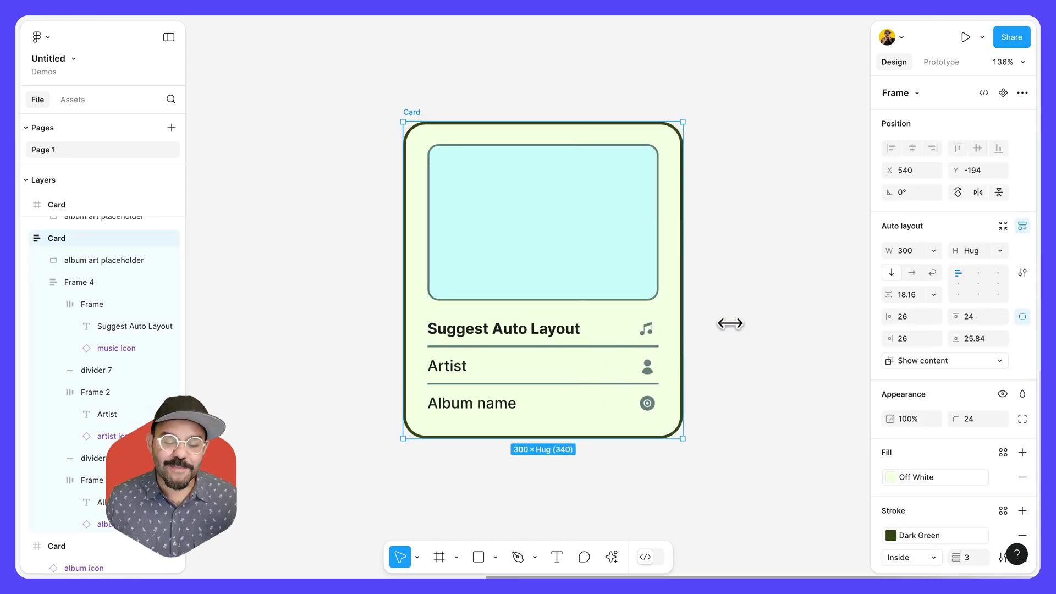
{"action": "left_click_drag", "start_coordinate": [633, 324], "coordinate": [742, 322]}
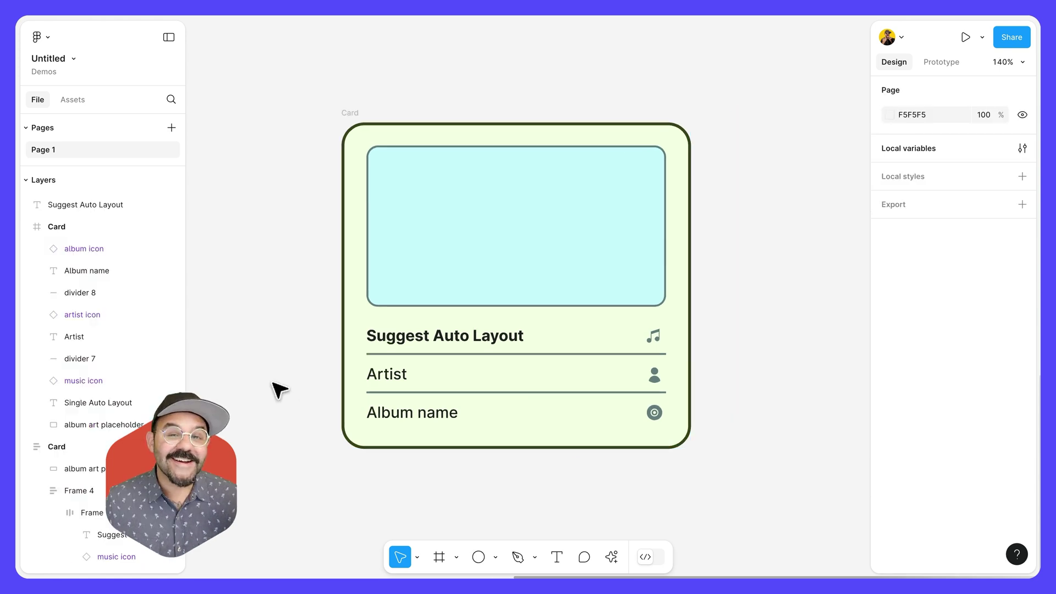
Draw a grey square placeholder rectangle
{"action": "scroll", "coordinate": [308, 308], "scroll_direction": "down", "scroll_amount": 5}
{"action": "scroll", "coordinate": [320, 255], "scroll_direction": "down", "scroll_amount": 5}
{"action": "key", "text": "r"}
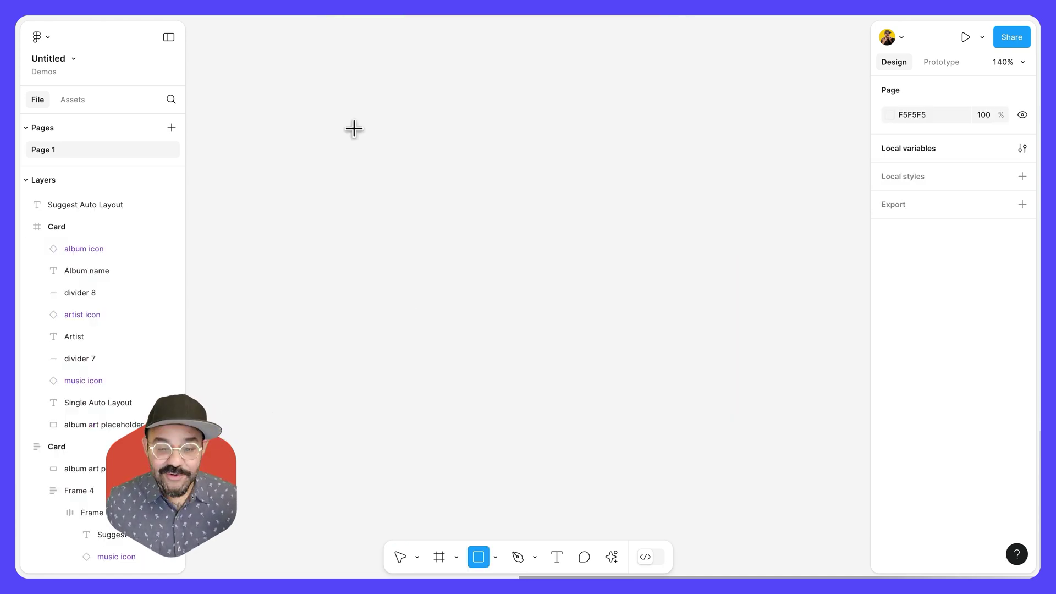
{"action": "left_click_drag", "start_coordinate": [354, 128], "coordinate": [591, 319]}
Add a '01' text label below the rectangle, aligned with its left edge
{"action": "key", "text": "t"}
{"action": "left_click", "coordinate": [361, 350]}
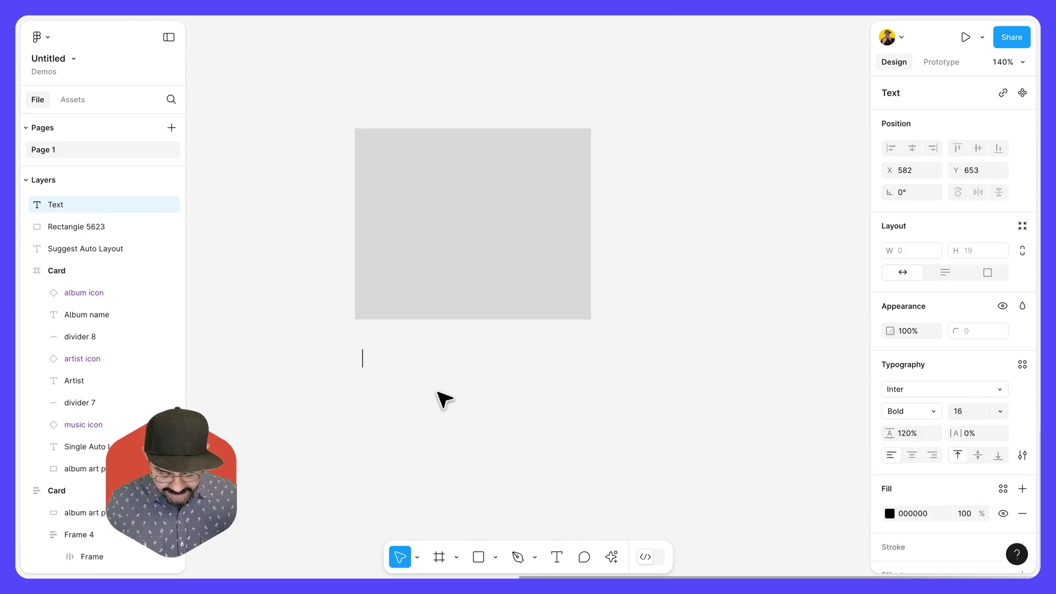
{"action": "type", "text": "01"}
{"action": "left_click", "coordinate": [445, 415]}
{"action": "left_click_drag", "start_coordinate": [374, 366], "coordinate": [368, 352]}
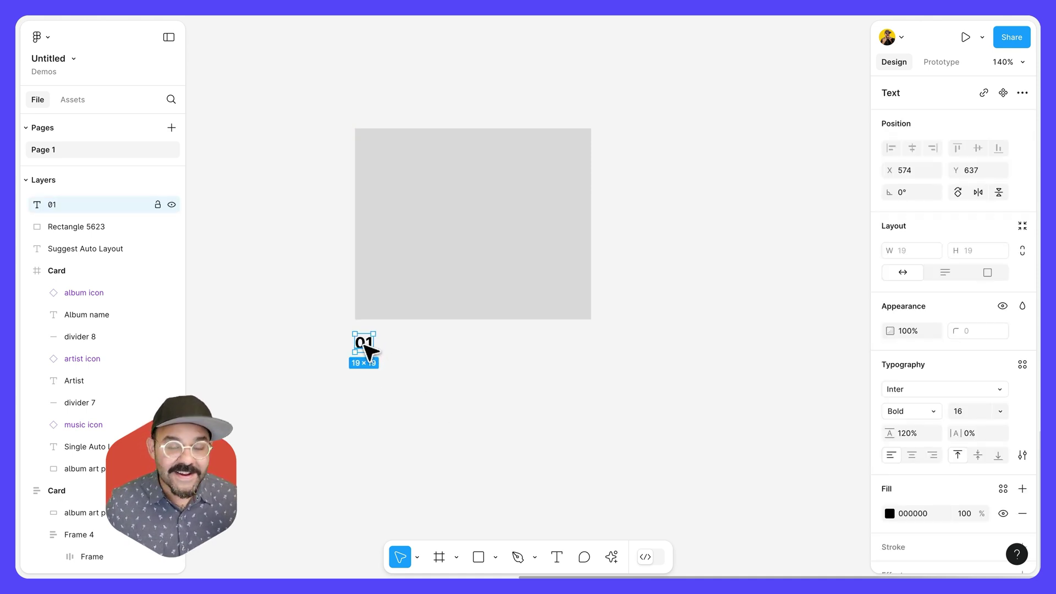
Duplicate the label to the right as 'Graphic Design' and widen its text box
{"action": "left_click_drag", "start_coordinate": [368, 346], "coordinate": [404, 348]}
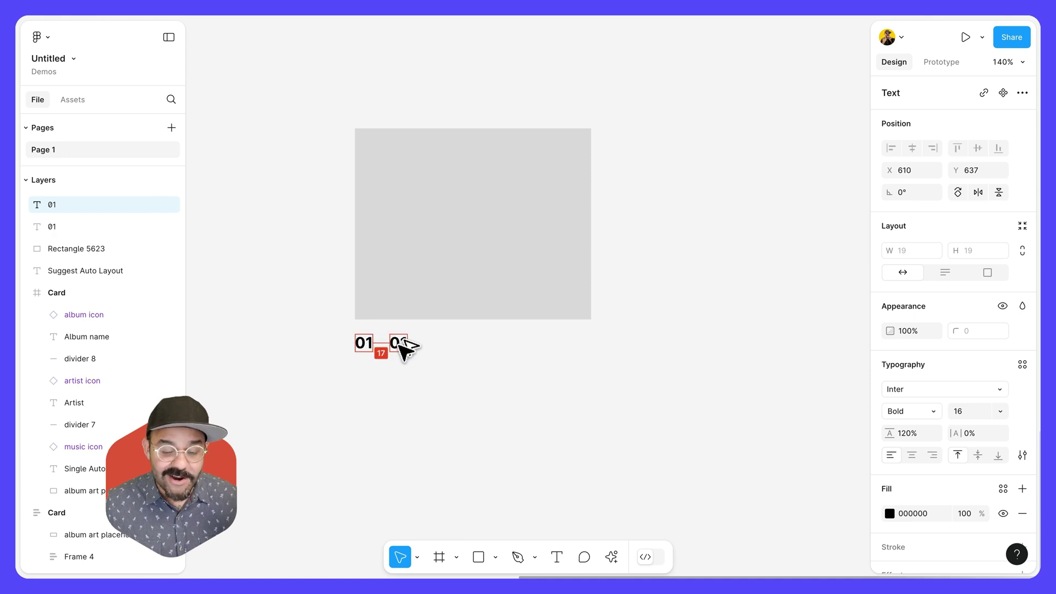
{"action": "double_click", "coordinate": [400, 344]}
{"action": "type", "text": "Graphic Design"}
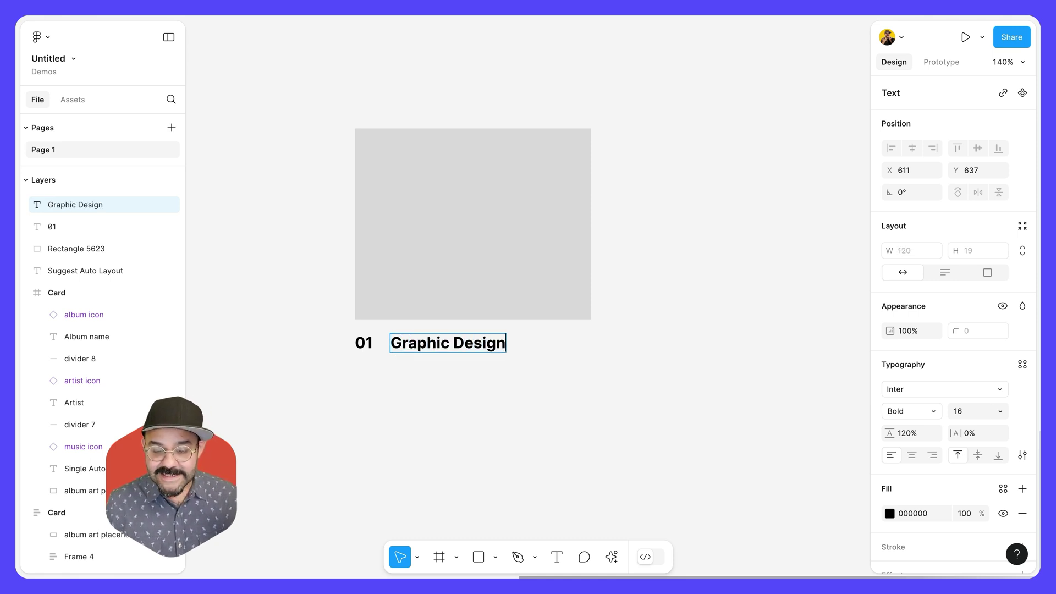
{"action": "left_click_drag", "start_coordinate": [438, 354], "coordinate": [429, 355]}
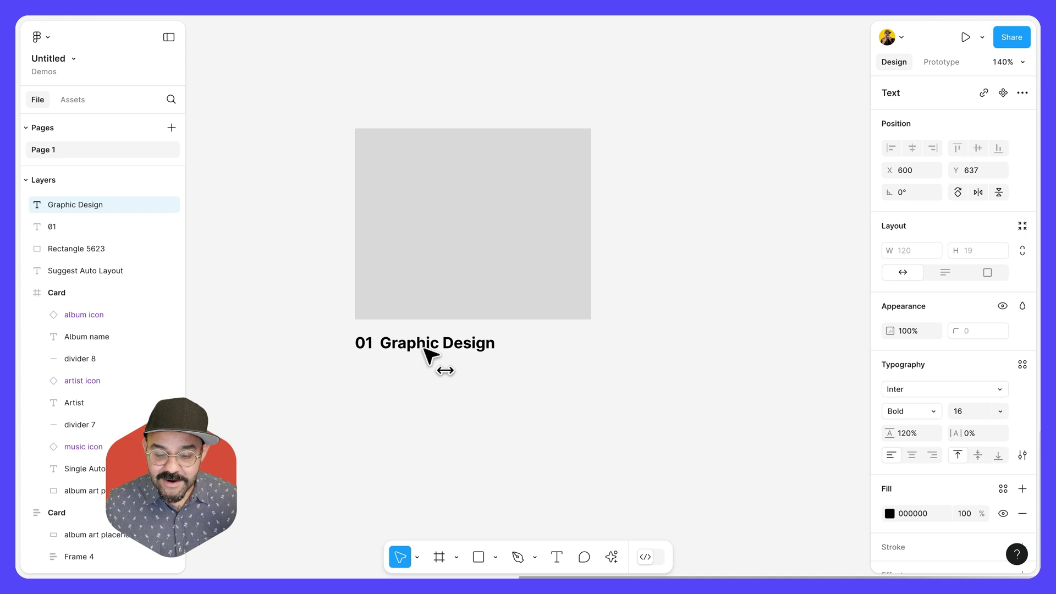
{"action": "left_click_drag", "start_coordinate": [497, 347], "coordinate": [528, 348]}
{"action": "left_click", "coordinate": [572, 387]}
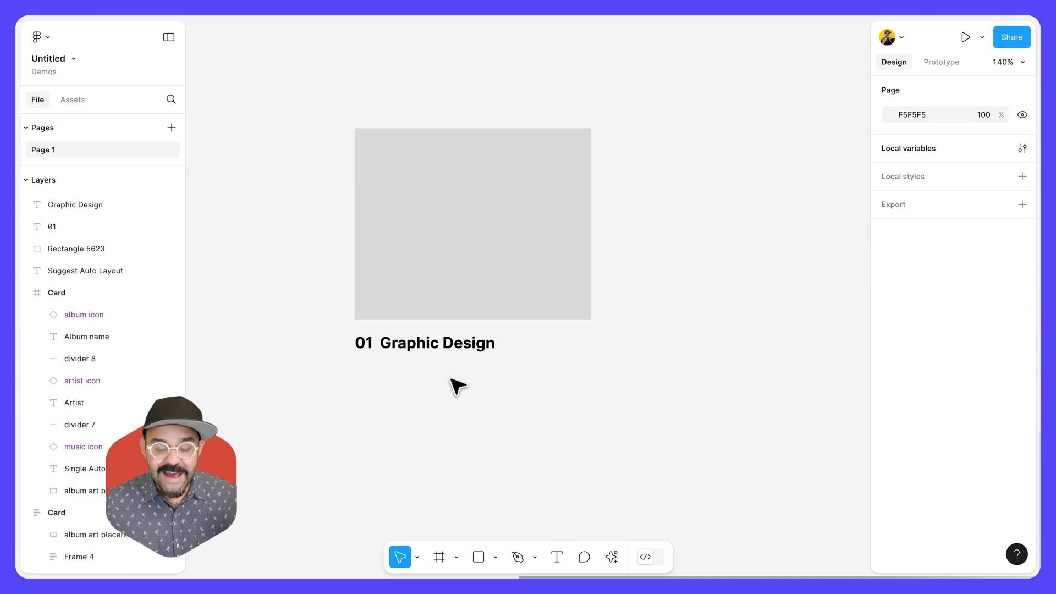
Draw a text box under the heading and AI-rewrite it with 'Write a sentence about graphic design'
{"action": "key", "text": "t"}
{"action": "left_click_drag", "start_coordinate": [354, 365], "coordinate": [591, 410]}
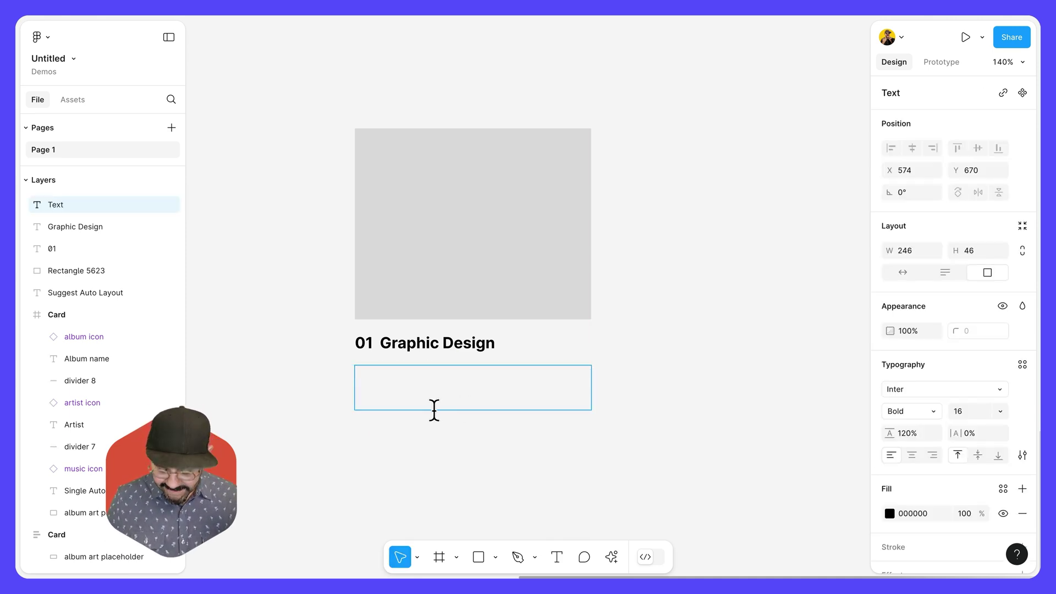
{"action": "key", "text": "ctrl+k"}
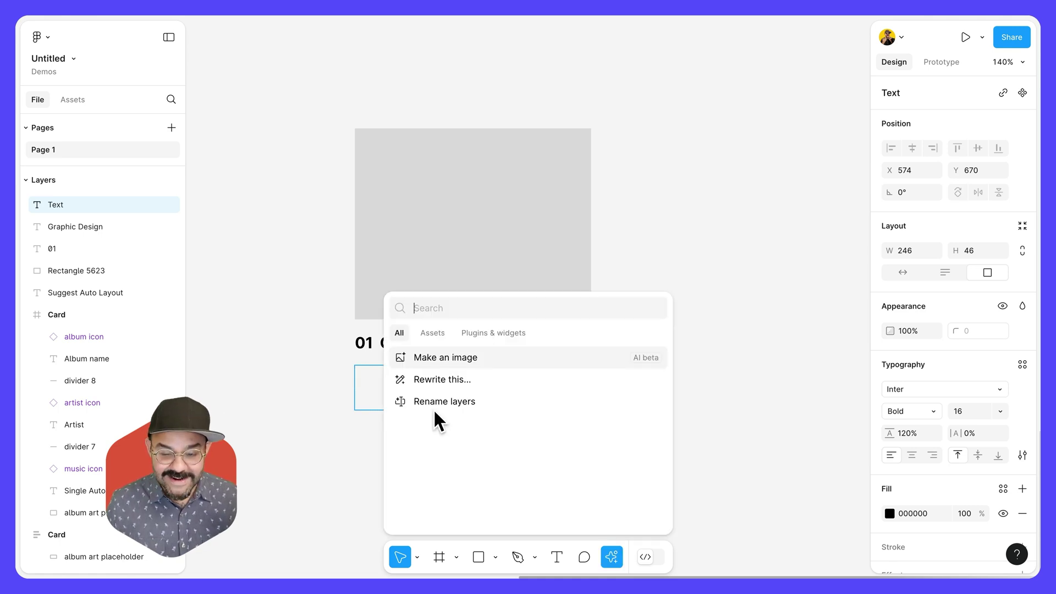
{"action": "type", "text": "re"}
{"action": "key", "text": "Return"}
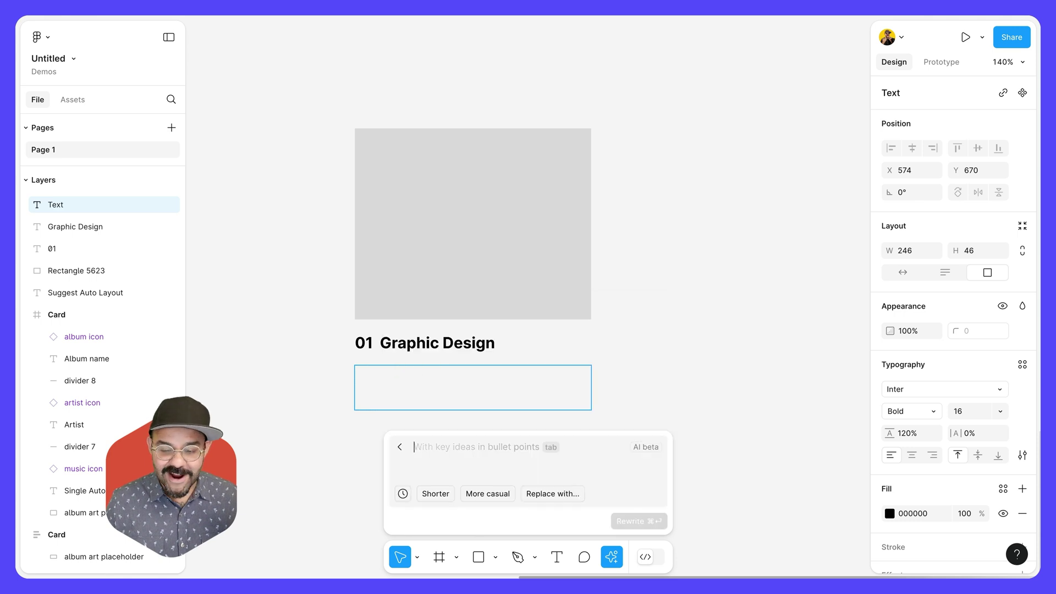
{"action": "type", "text": "Wr"}
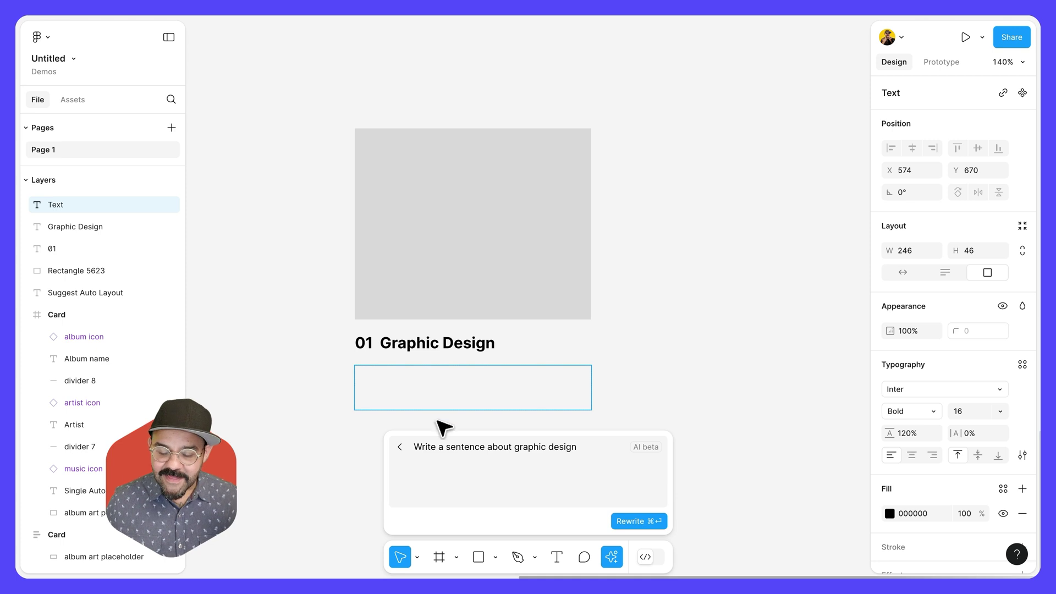
{"action": "left_click", "coordinate": [648, 525]}
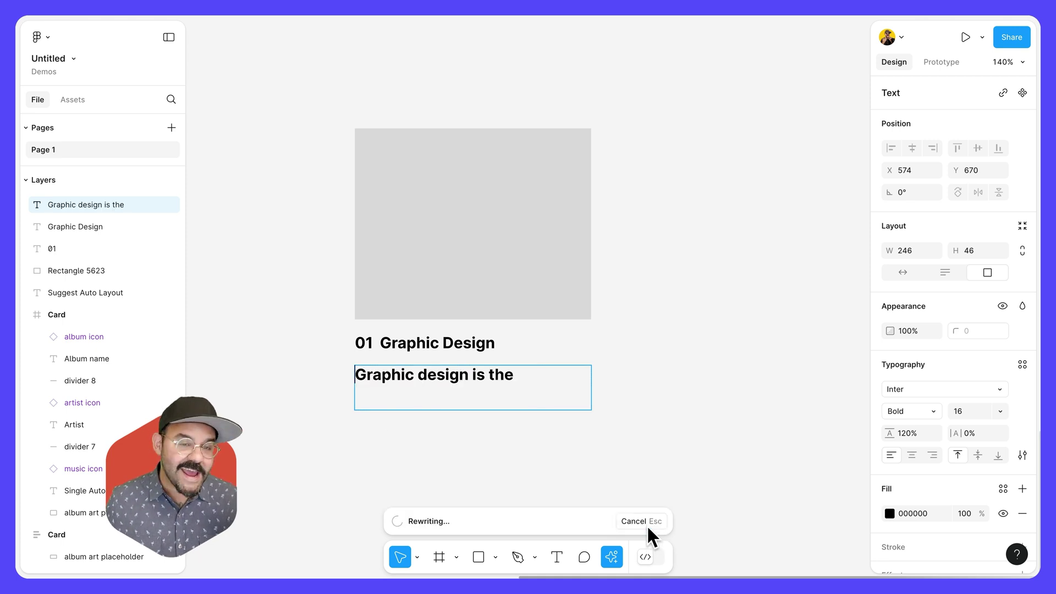
{"action": "scroll", "coordinate": [663, 421], "scroll_direction": "down", "scroll_amount": 1}
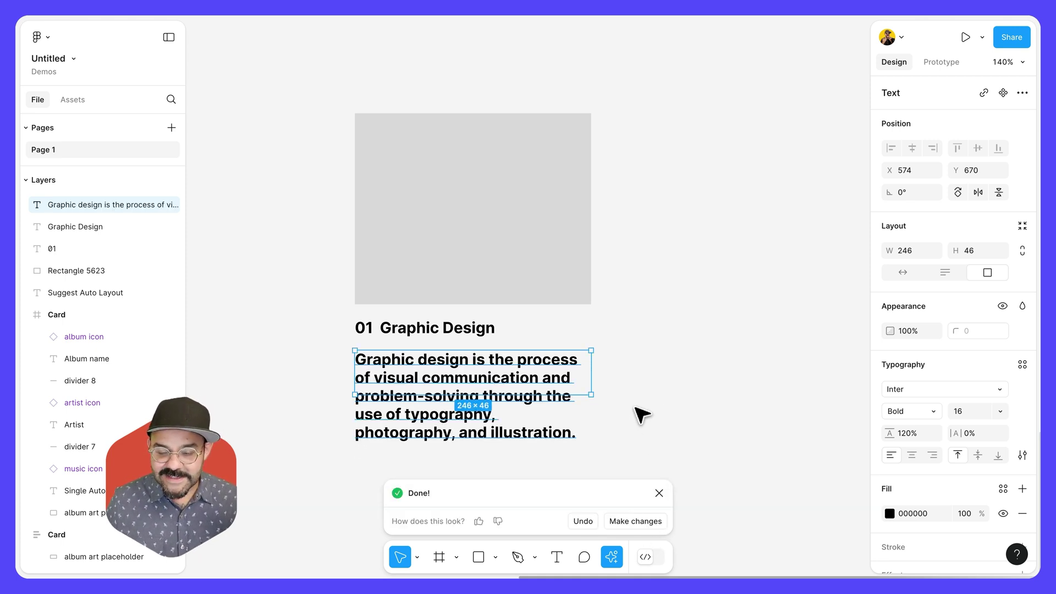
Fit the description box to its text height and set it to Regular weight
{"action": "scroll", "coordinate": [575, 396], "scroll_direction": "down", "scroll_amount": 2}
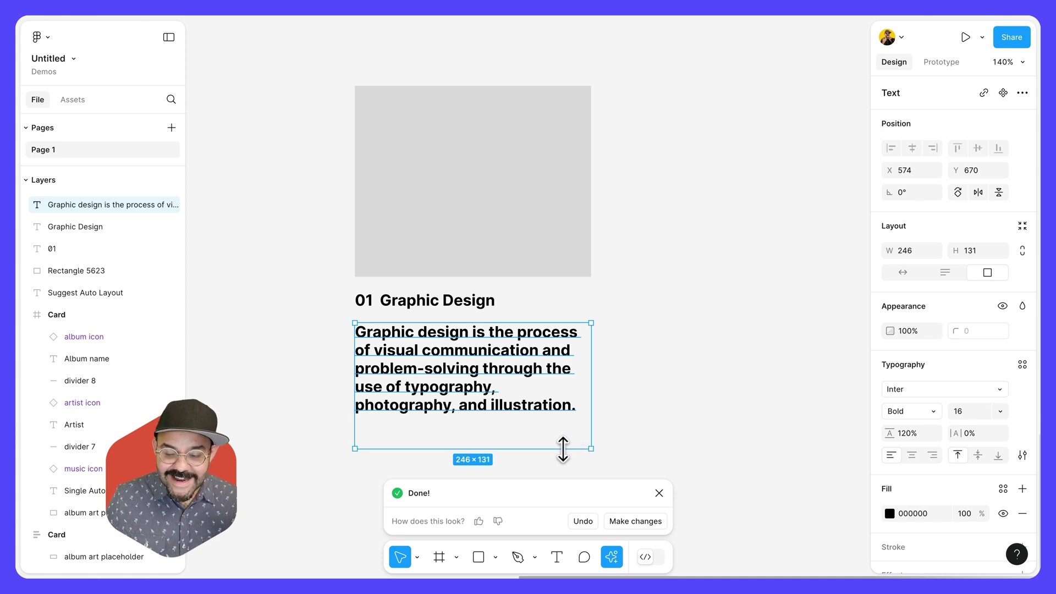
{"action": "double_click", "coordinate": [562, 447]}
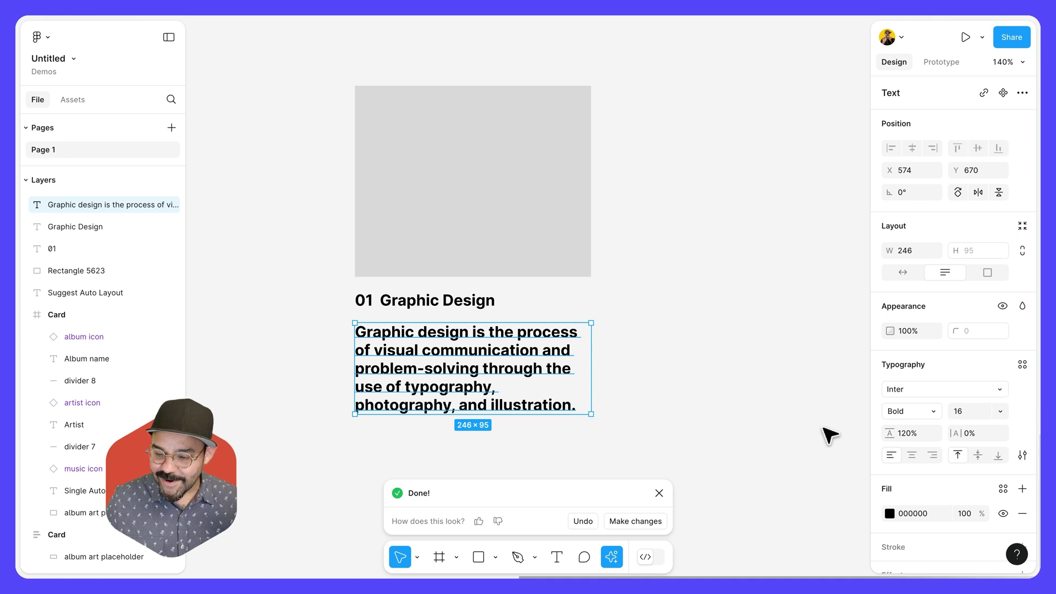
{"action": "left_click", "coordinate": [912, 416]}
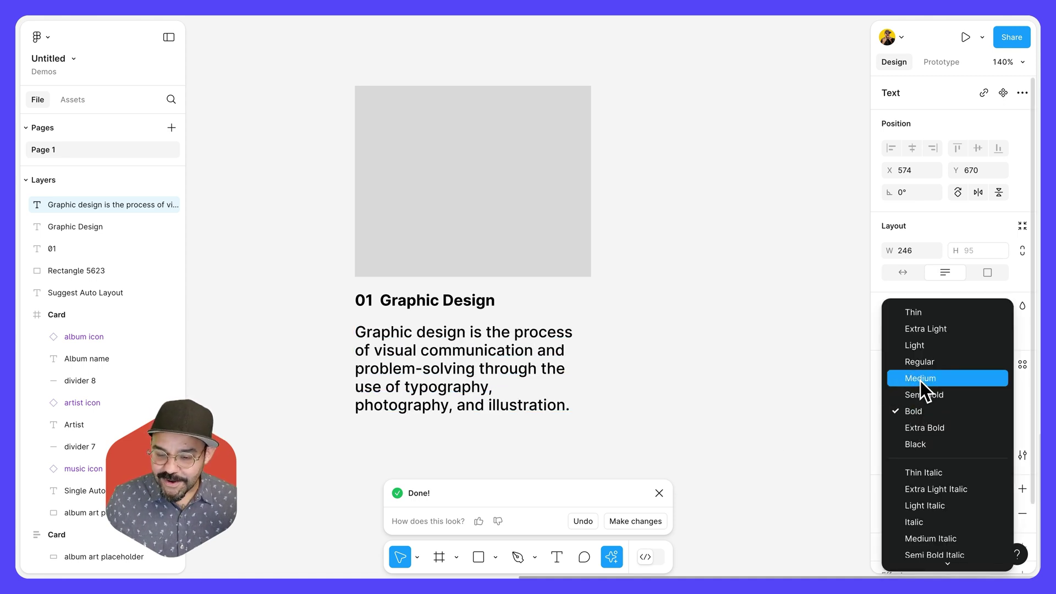
{"action": "left_click", "coordinate": [921, 362]}
{"action": "left_click", "coordinate": [676, 397]}
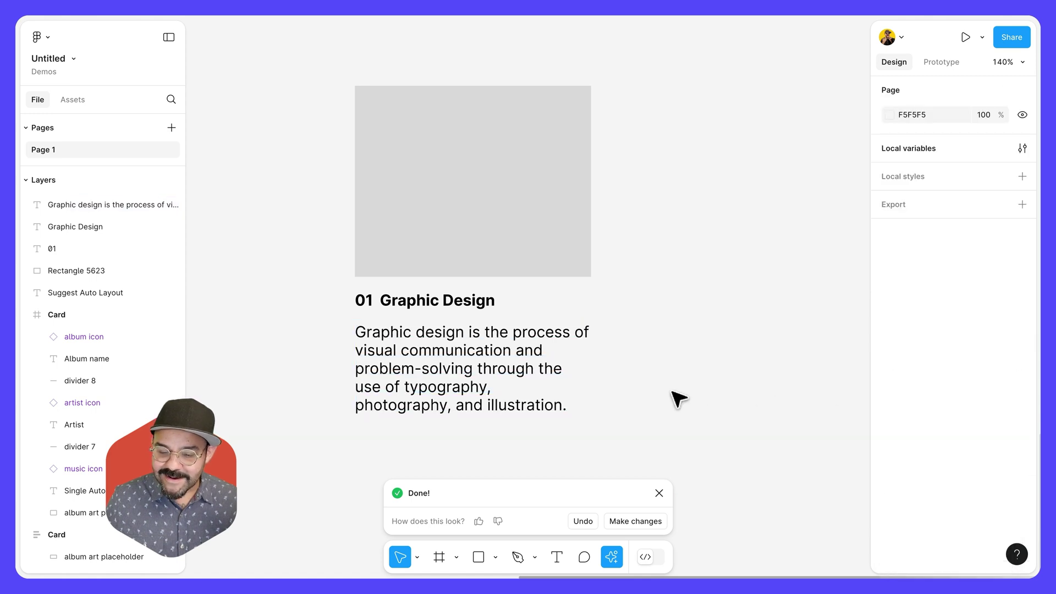
Set the description's font size to 14, then deselect and dismiss the notice
{"action": "left_click", "coordinate": [536, 364]}
{"action": "left_click", "coordinate": [972, 413]}
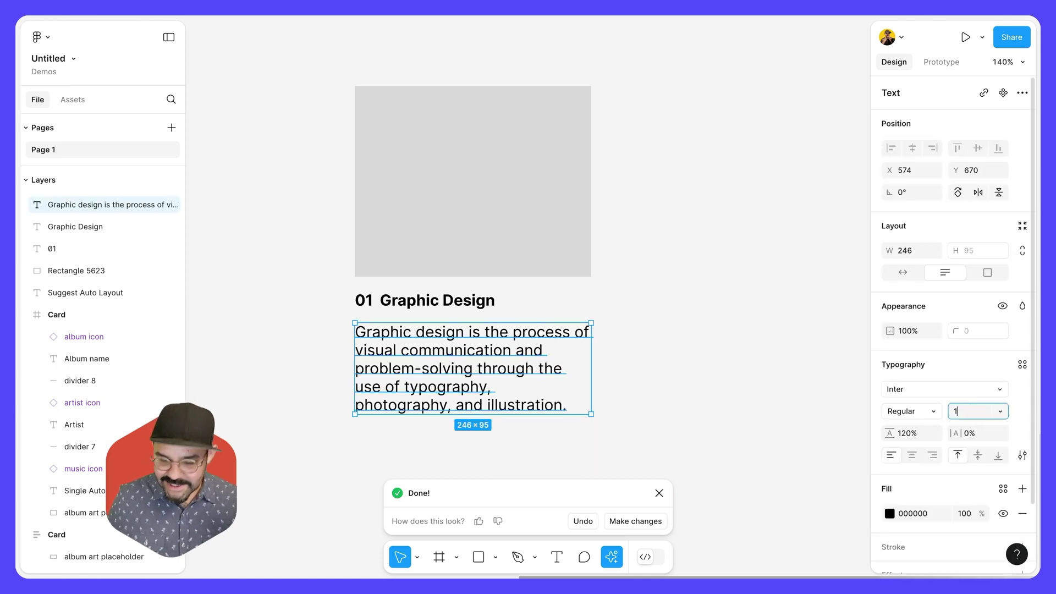
{"action": "key", "text": "Return"}
{"action": "left_click", "coordinate": [704, 342]}
{"action": "left_click", "coordinate": [577, 345]}
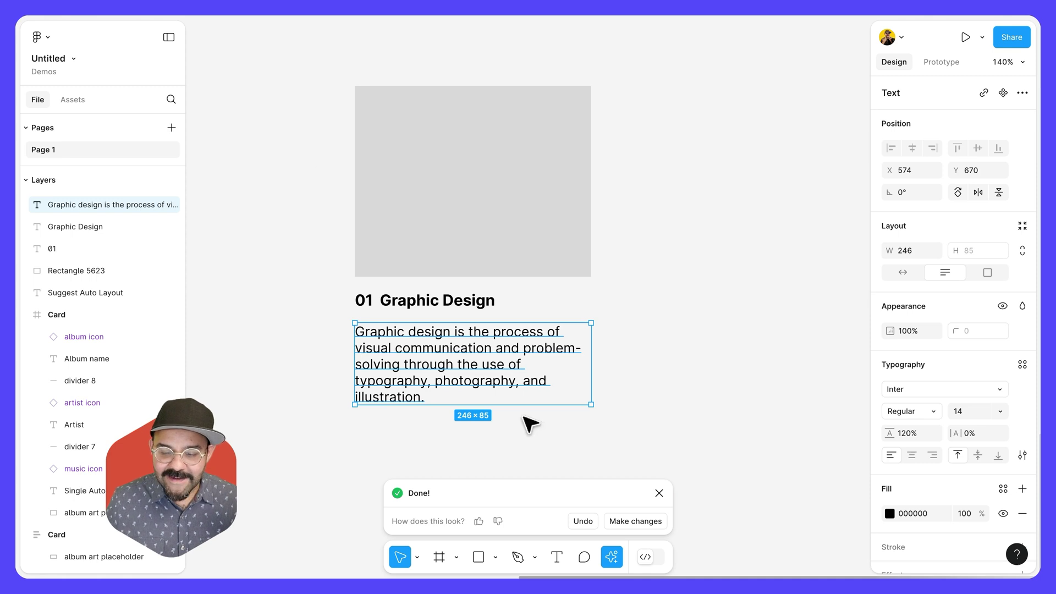
{"action": "left_click", "coordinate": [659, 491]}
{"action": "left_click", "coordinate": [611, 439]}
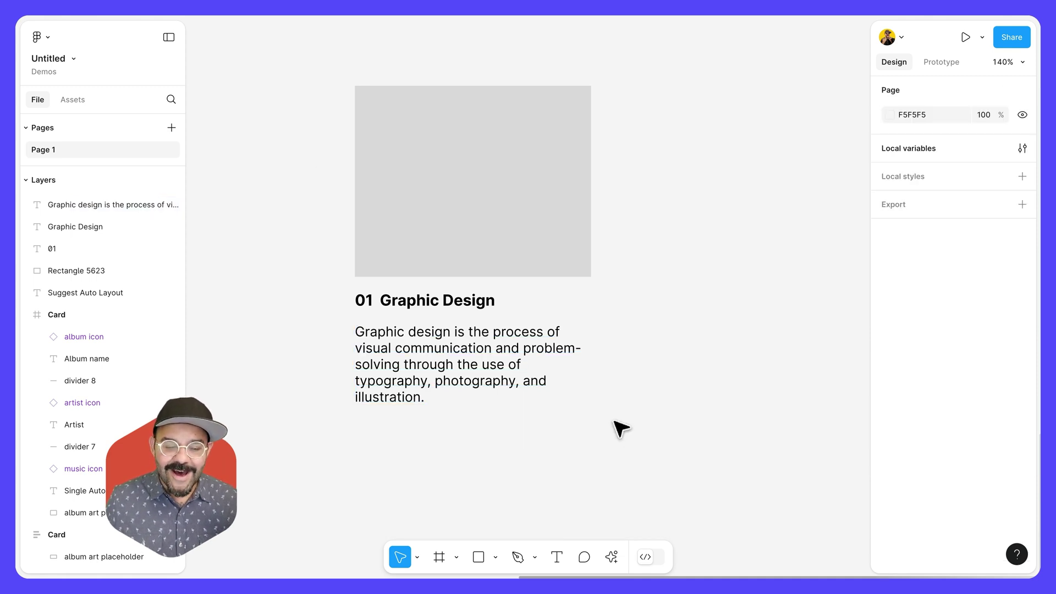
{"action": "scroll", "coordinate": [659, 401], "scroll_direction": "up", "scroll_amount": 2}
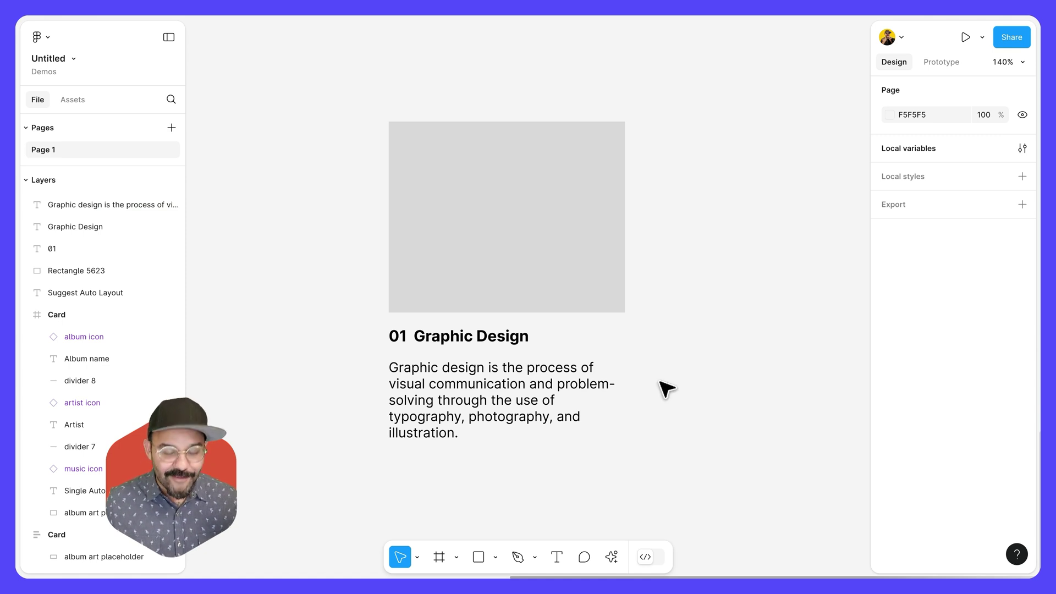
Draw a frame around the grey image, heading and description
{"action": "key", "text": "f"}
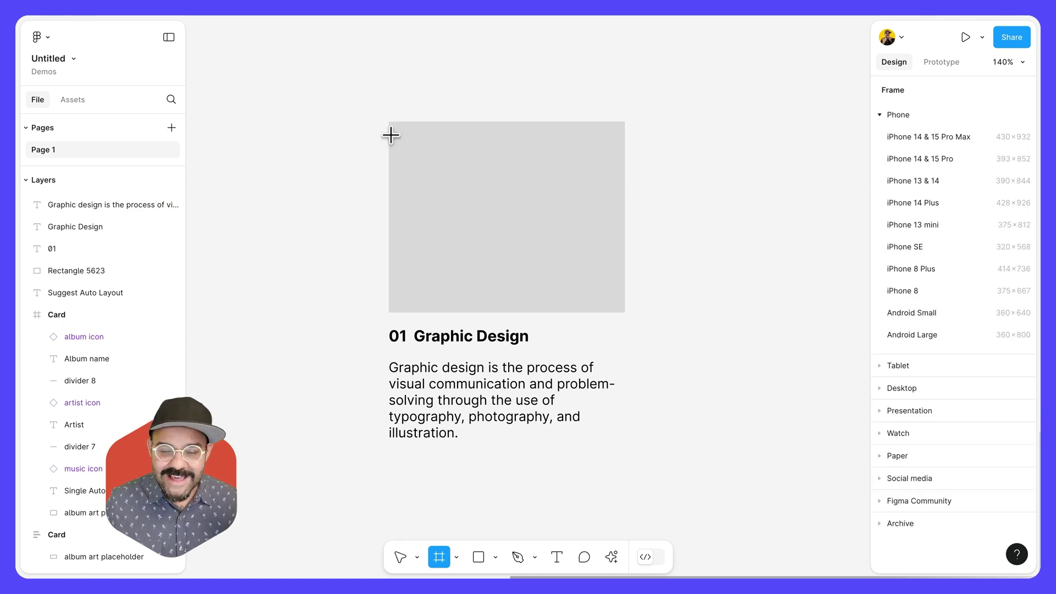
{"action": "left_click_drag", "start_coordinate": [373, 104], "coordinate": [640, 474]}
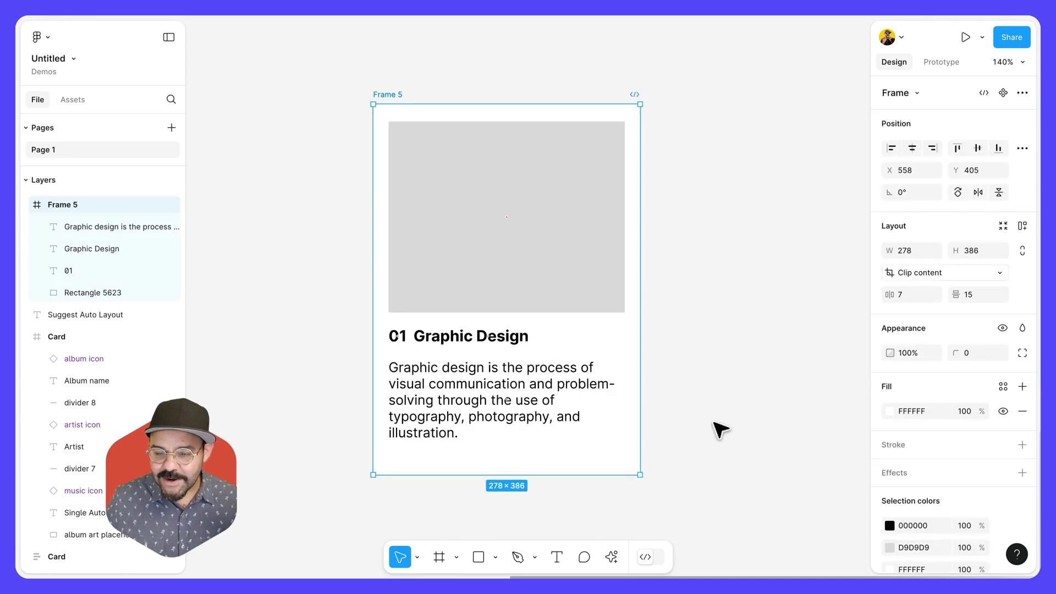
{"action": "left_click", "coordinate": [714, 363]}
{"action": "scroll", "coordinate": [714, 365], "scroll_direction": "left", "scroll_amount": 2}
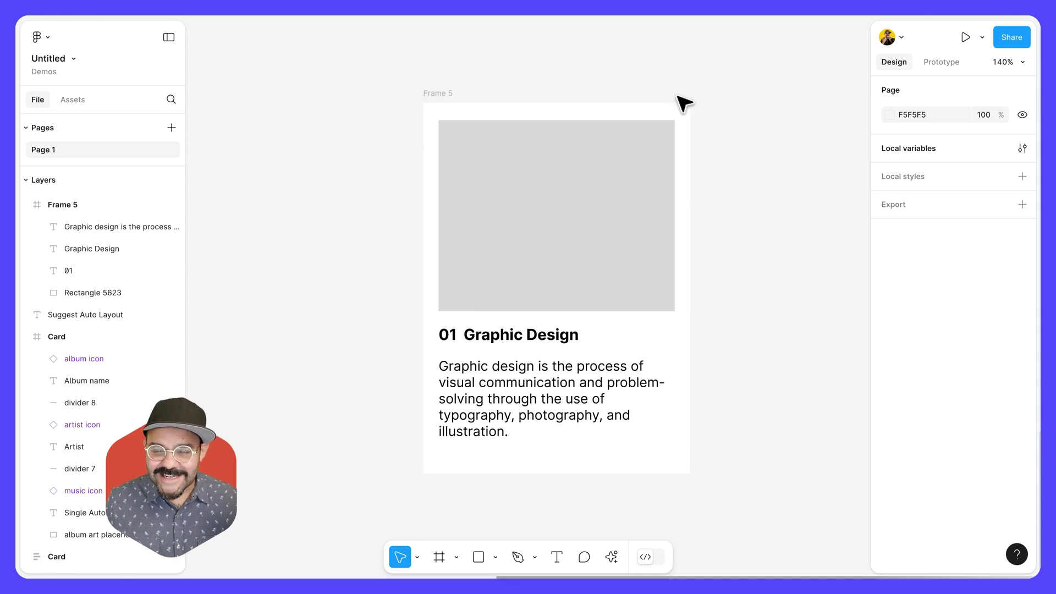
Round the new frame's corners to 12 and reposition it on the canvas
{"action": "left_click", "coordinate": [440, 93]}
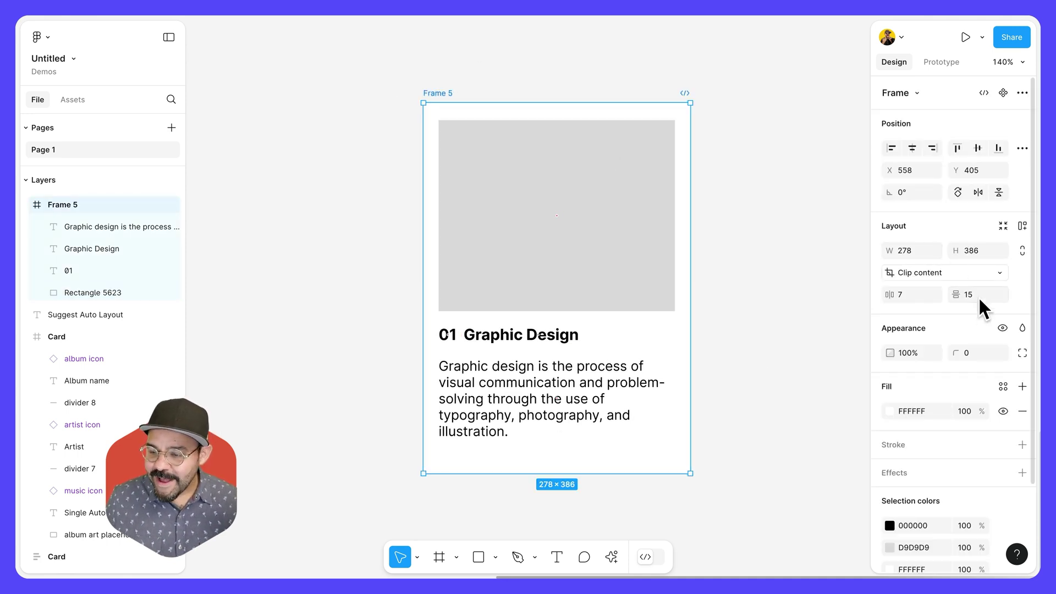
{"action": "left_click_drag", "start_coordinate": [959, 358], "coordinate": [967, 354]}
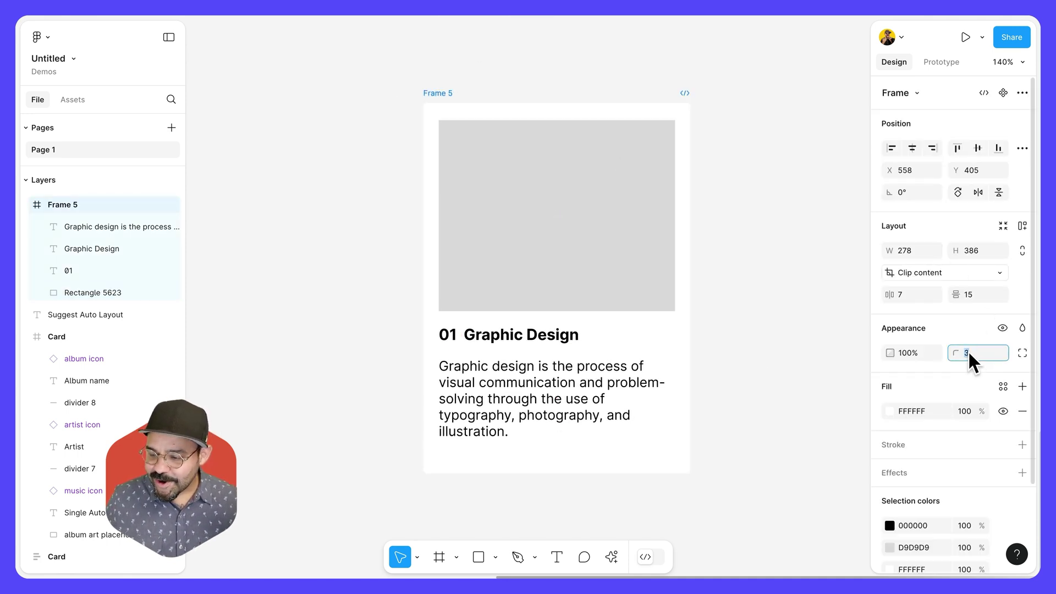
{"action": "type", "text": "12"}
{"action": "key", "text": "Return"}
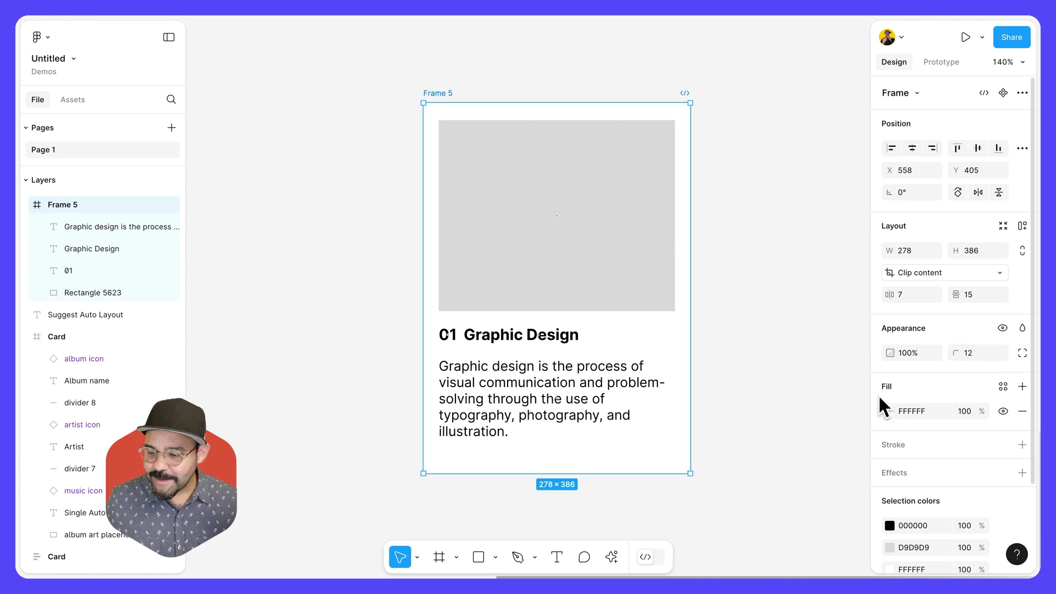
{"action": "mouse_move", "coordinate": [446, 99]}
{"action": "left_mouse_down"}
{"action": "mouse_move", "coordinate": [405, 121]}
{"action": "mouse_move", "coordinate": [393, 91]}
{"action": "left_mouse_up"}
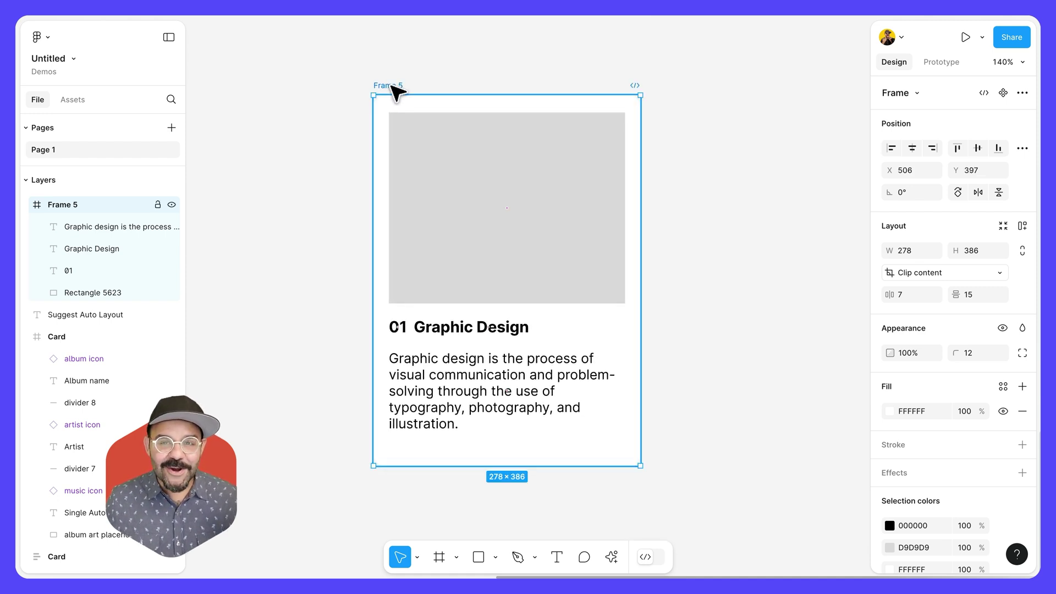
Apply suggested auto layout to the card frame and append test text 'asd asdas da' to the description
{"action": "right_click", "coordinate": [391, 86]}
{"action": "mouse_move", "coordinate": [462, 378]}
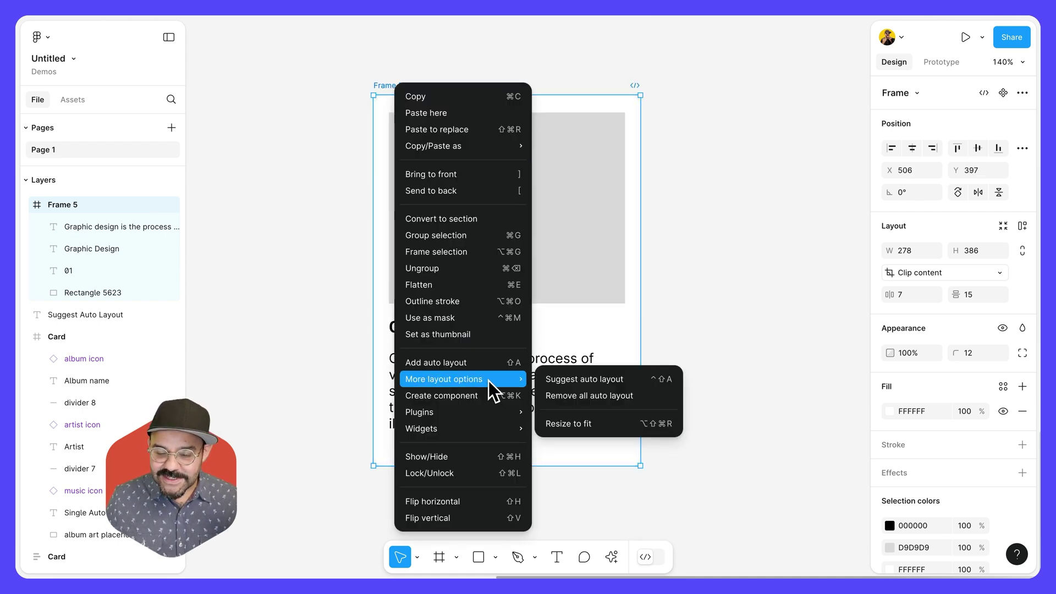
{"action": "left_click", "coordinate": [571, 379]}
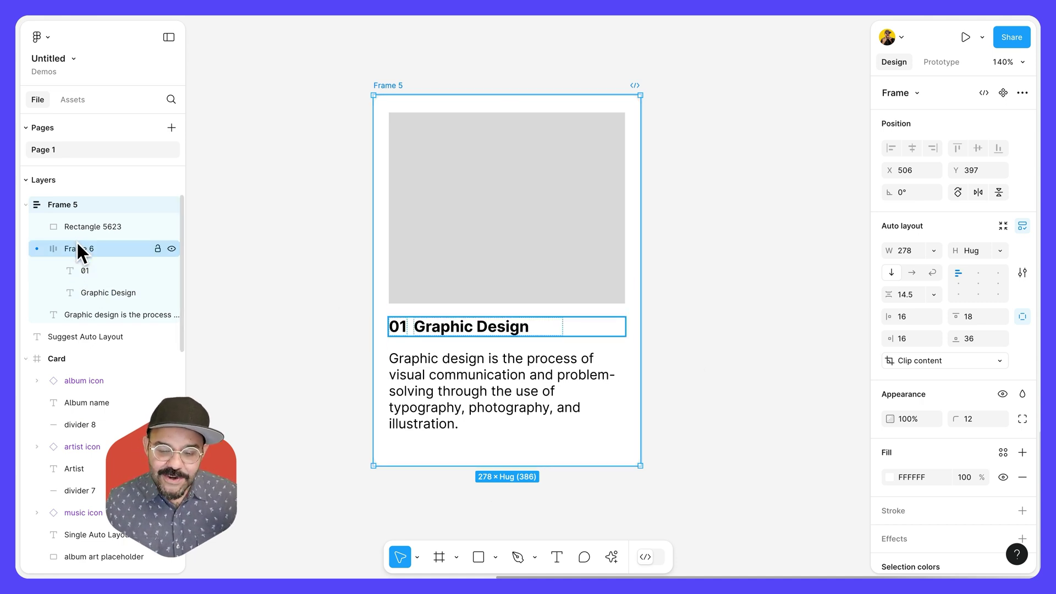
{"action": "double_click", "coordinate": [511, 404]}
{"action": "left_click", "coordinate": [506, 423]}
{"action": "type", "text": "asd asdas da"}
{"action": "scroll", "coordinate": [517, 385], "scroll_direction": "down", "scroll_amount": 4}
{"action": "scroll", "coordinate": [525, 350], "scroll_direction": "up", "scroll_amount": 3}
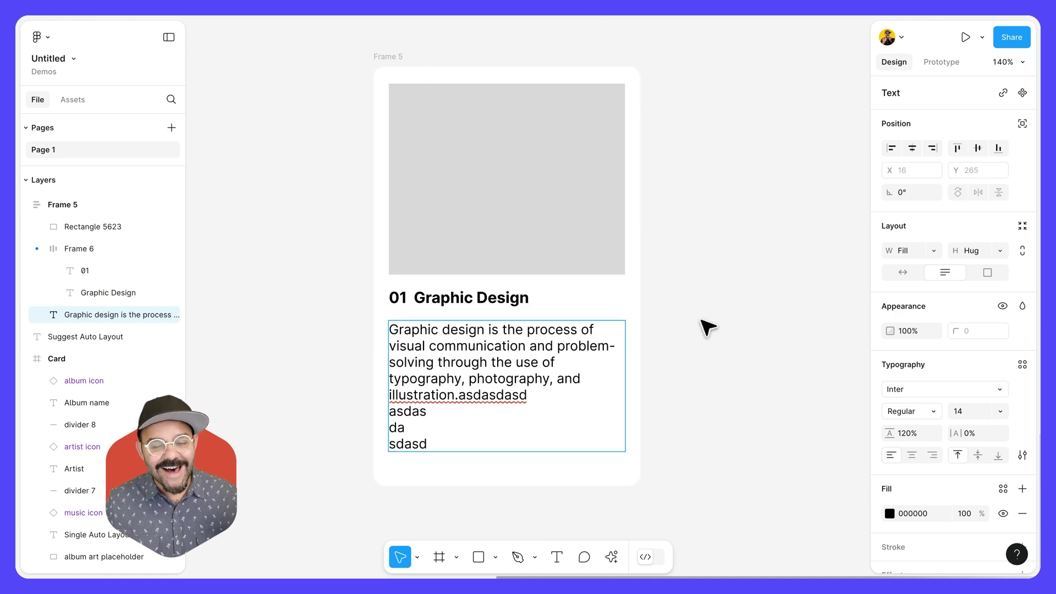
Test narrowing the card, then undo the width change and test text
{"action": "left_click", "coordinate": [393, 71]}
{"action": "left_click_drag", "start_coordinate": [651, 178], "coordinate": [625, 196]}
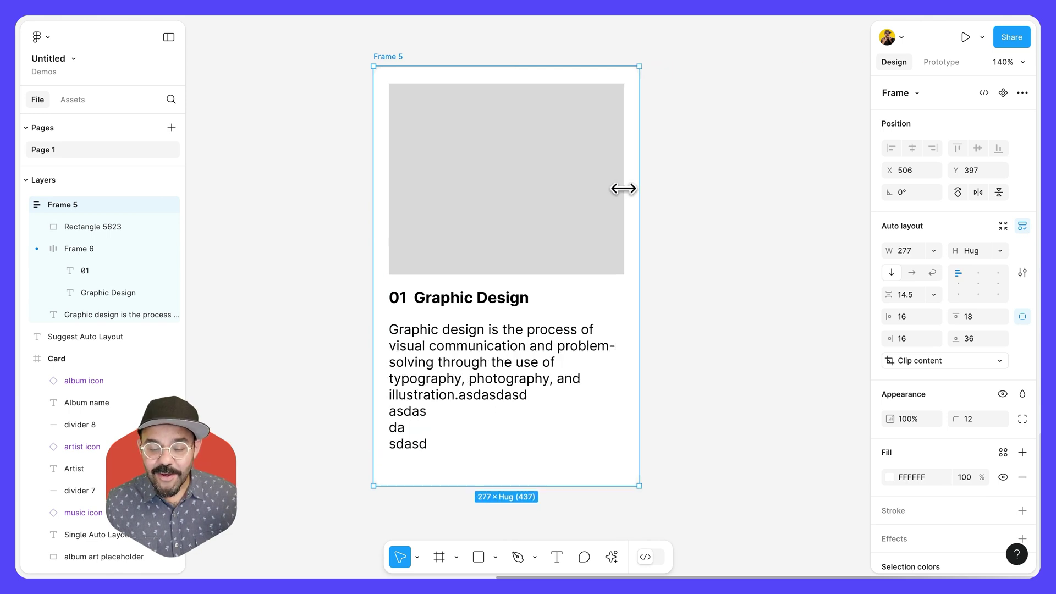
{"action": "key", "text": "ctrl+z"}
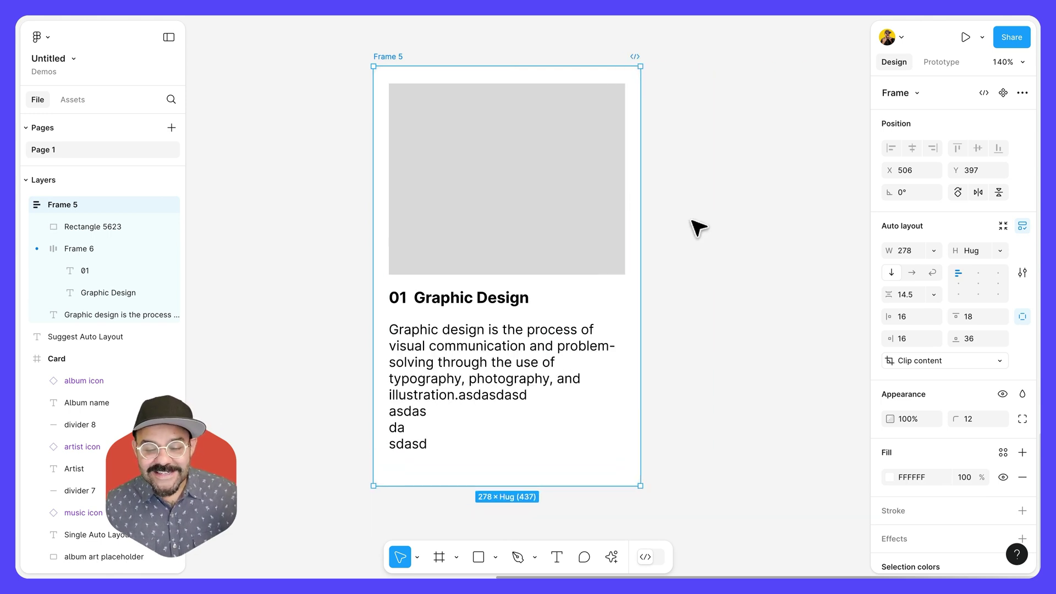
{"action": "key", "text": "ctrl+z"}
{"action": "key", "text": "ctrl+z"}
{"action": "key", "text": "ctrl+z"}
{"action": "key", "text": "ctrl+z"}
{"action": "key", "text": "ctrl+z"}
{"action": "key", "text": "ctrl+z"}
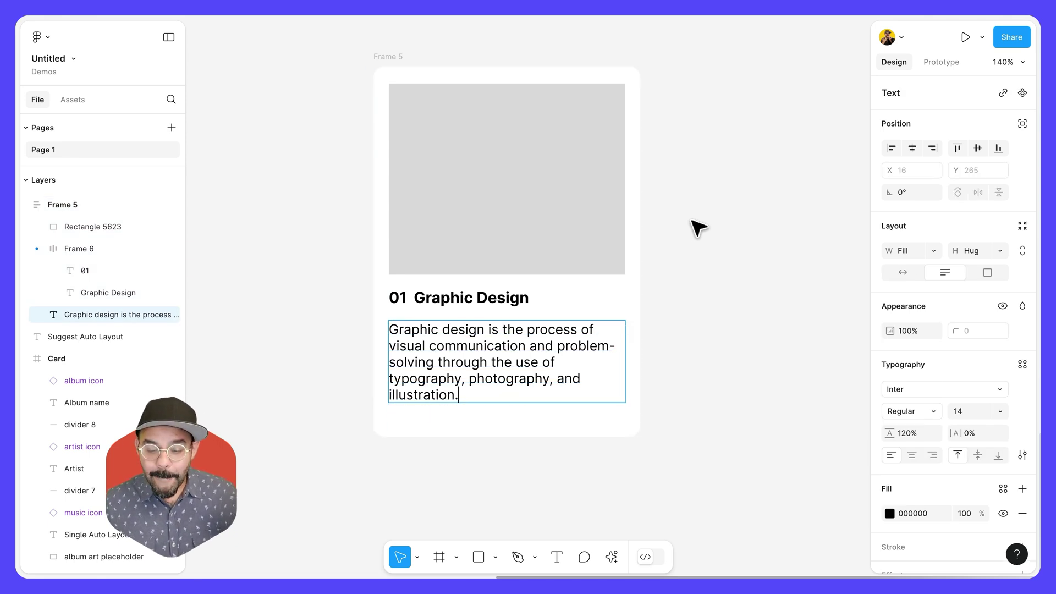
{"action": "key", "text": "Escape"}
{"action": "key", "text": "Escape"}
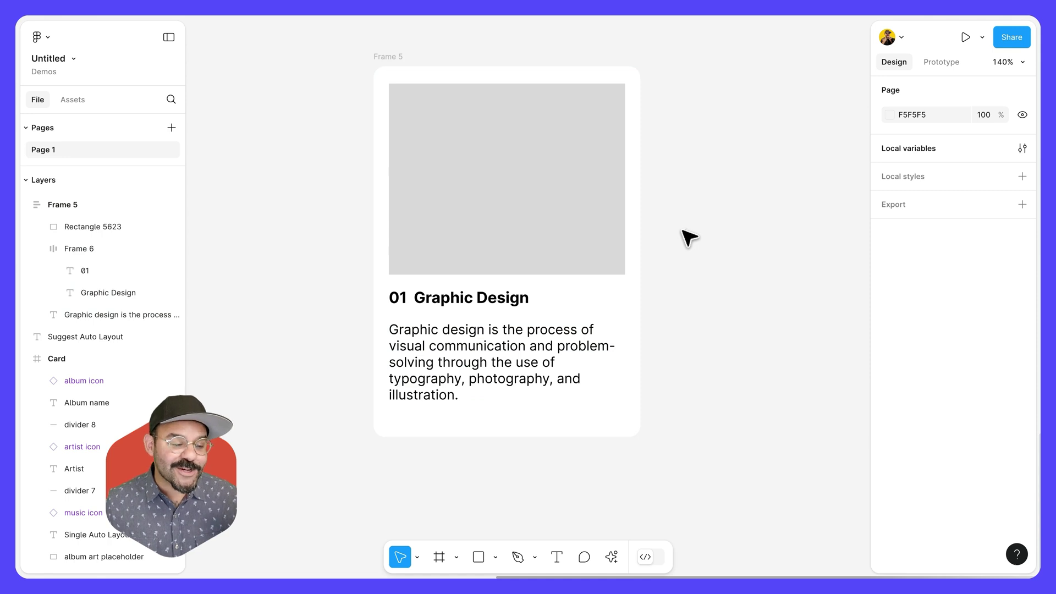
Nudge the card frame up slightly and select its placeholder image
{"action": "scroll", "coordinate": [690, 236], "scroll_direction": "down", "scroll_amount": 3}
{"action": "left_click", "coordinate": [434, 97]}
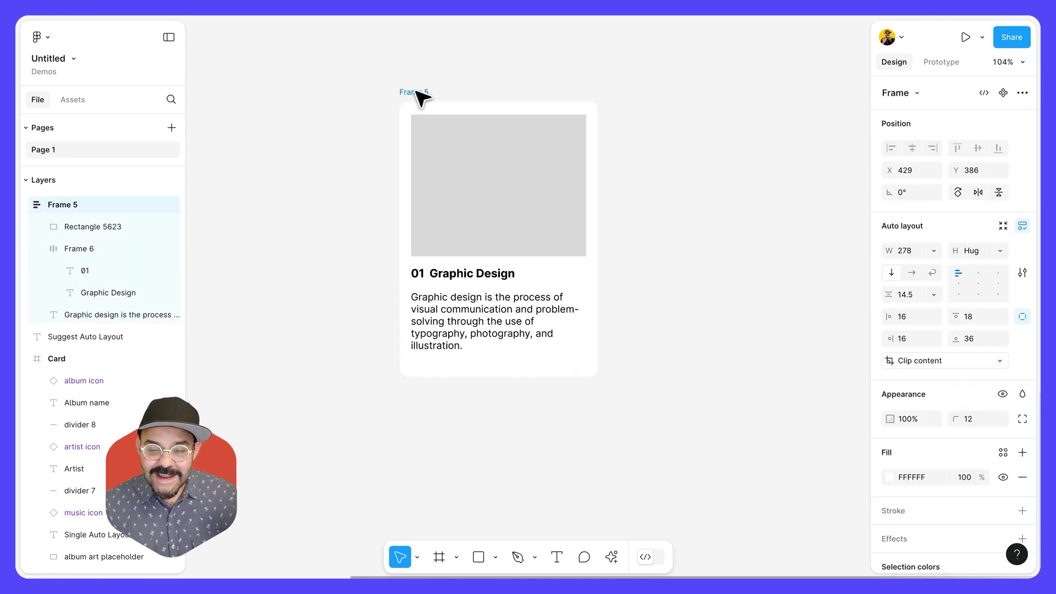
{"action": "left_click_drag", "start_coordinate": [416, 90], "coordinate": [414, 83]}
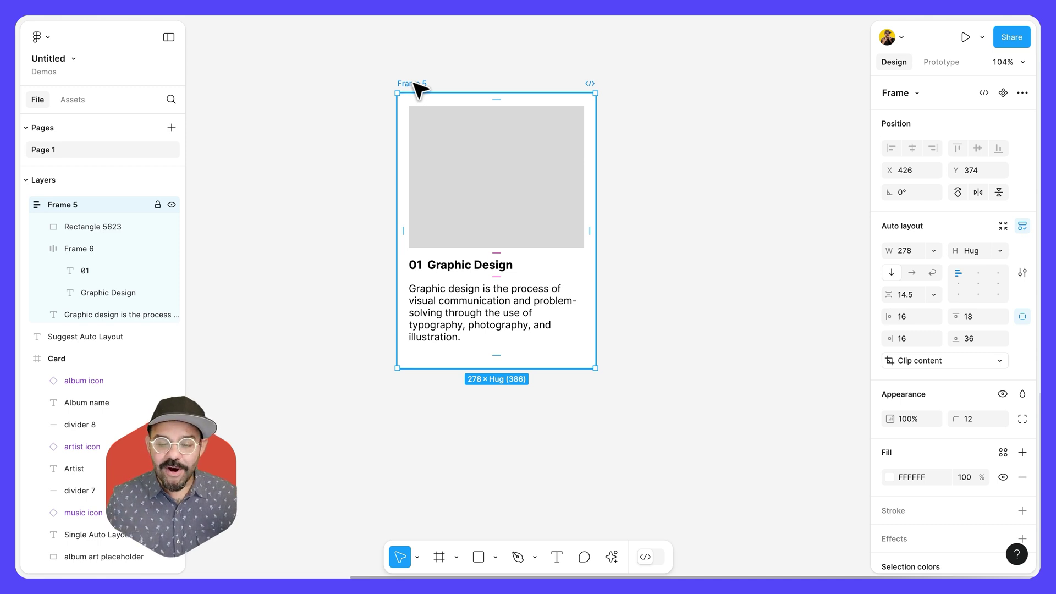
{"action": "left_click", "coordinate": [528, 170]}
Shorten the placeholder image to 134 tall, duplicate the card directly below, and select both cards
{"action": "left_click_drag", "start_coordinate": [495, 247], "coordinate": [492, 182]}
{"action": "left_click", "coordinate": [758, 195]}
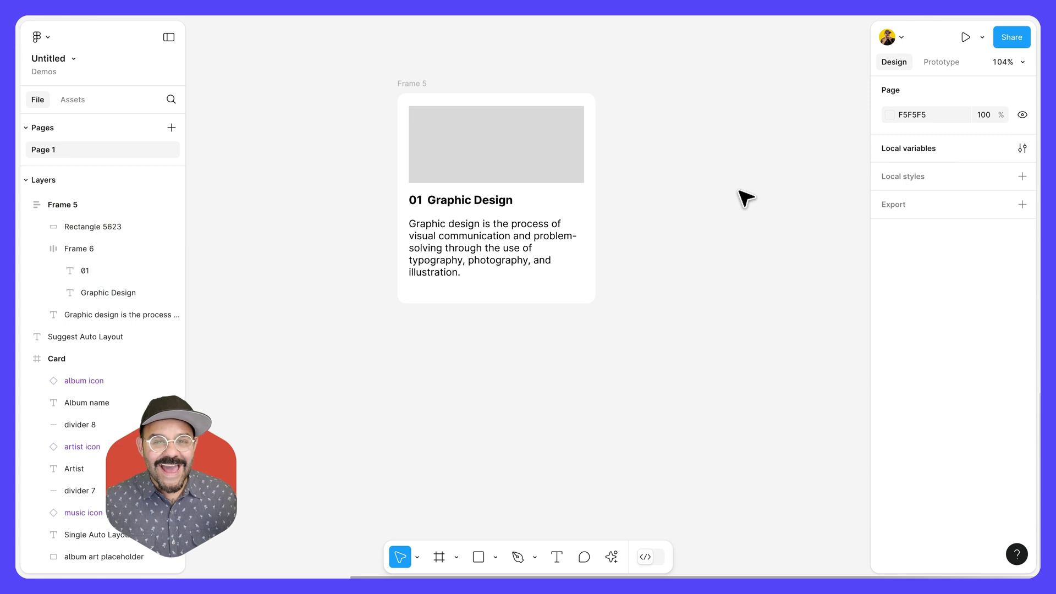
{"action": "left_click", "coordinate": [423, 83]}
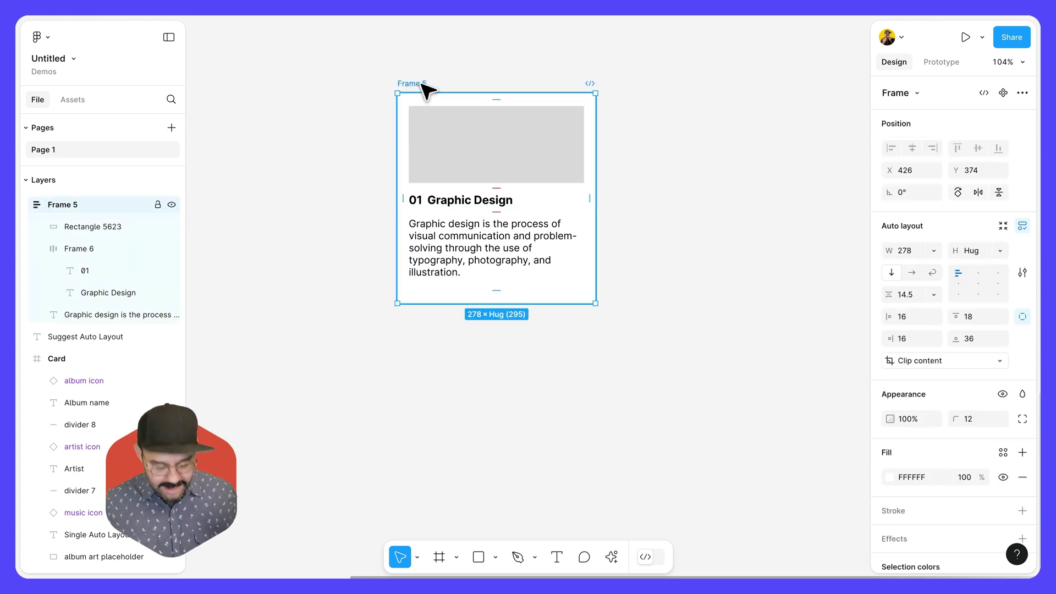
{"action": "left_click_drag", "start_coordinate": [426, 88], "coordinate": [435, 312]}
{"action": "scroll", "coordinate": [662, 294], "scroll_direction": "down", "scroll_amount": 2}
{"action": "scroll", "coordinate": [660, 303], "scroll_direction": "down", "scroll_amount": 3}
{"action": "scroll", "coordinate": [659, 302], "scroll_direction": "right", "scroll_amount": 1}
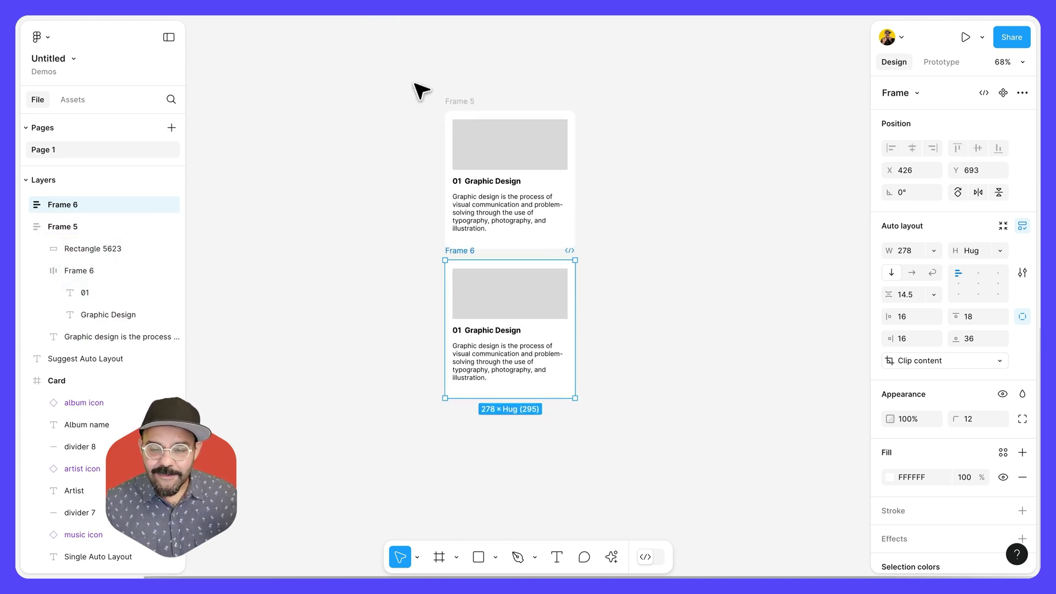
{"action": "left_click_drag", "start_coordinate": [415, 90], "coordinate": [639, 479]}
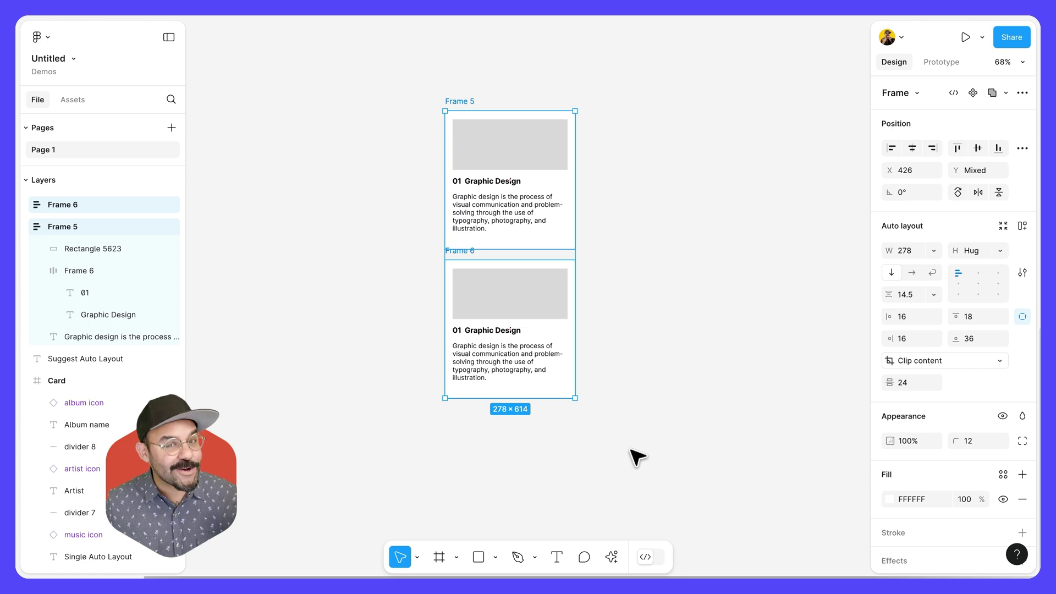
Wrap both cards in a vertical auto-layout frame with Shift+A
{"action": "key", "text": "shift+a"}
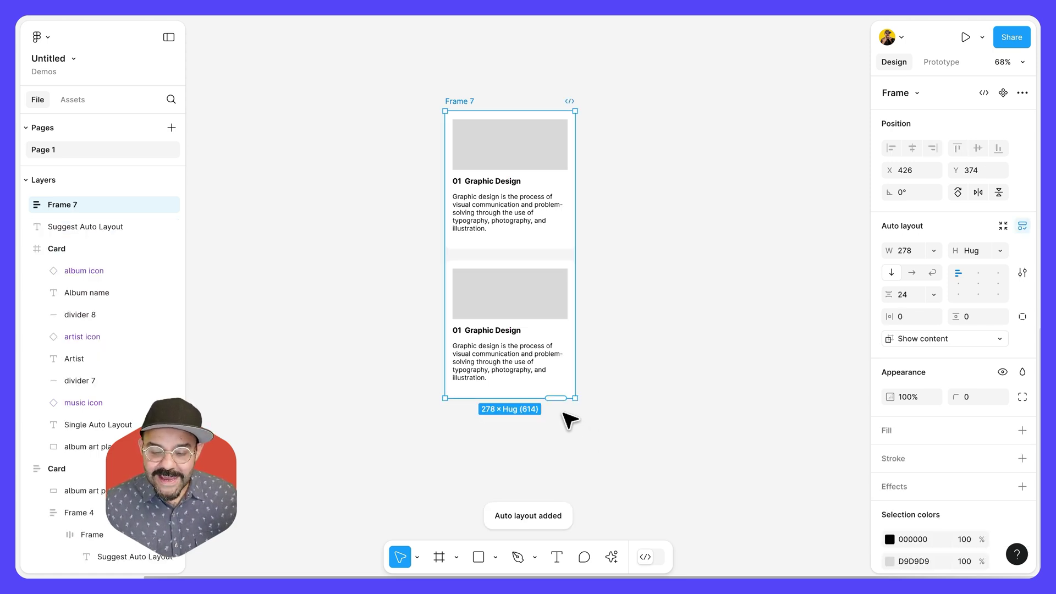
{"action": "scroll", "coordinate": [564, 414], "scroll_direction": "up", "scroll_amount": 5}
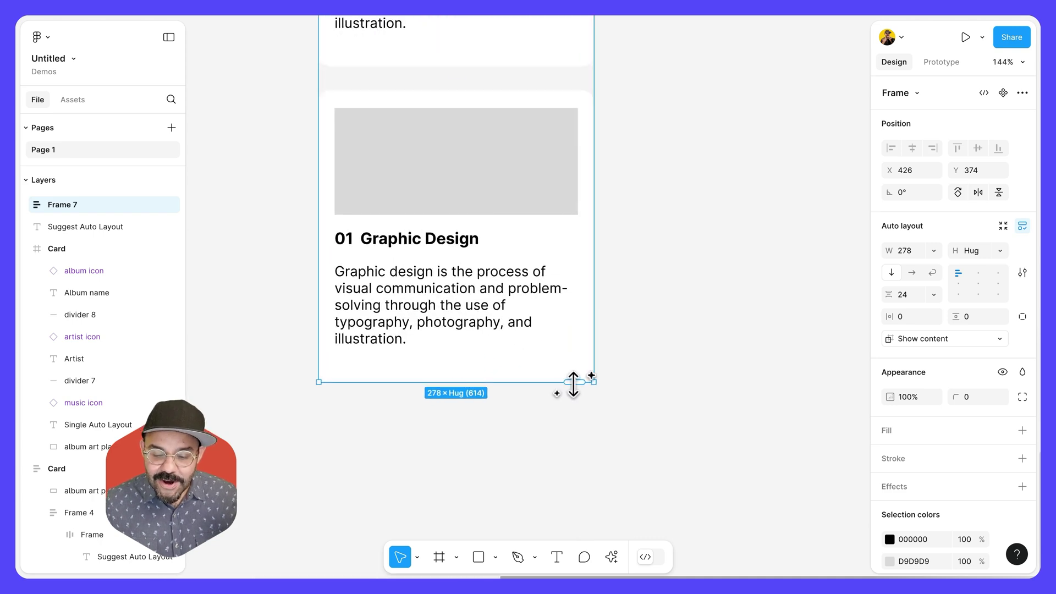
{"action": "scroll", "coordinate": [573, 383], "scroll_direction": "down", "scroll_amount": 3}
{"action": "scroll", "coordinate": [579, 388], "scroll_direction": "down", "scroll_amount": 3}
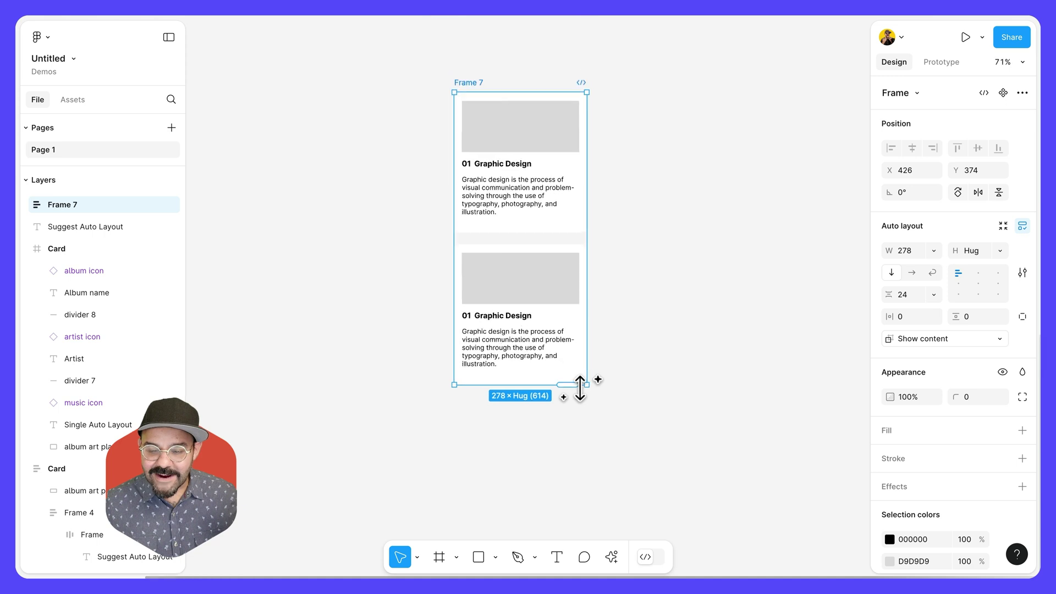
{"action": "scroll", "coordinate": [587, 392], "scroll_direction": "down", "scroll_amount": 2}
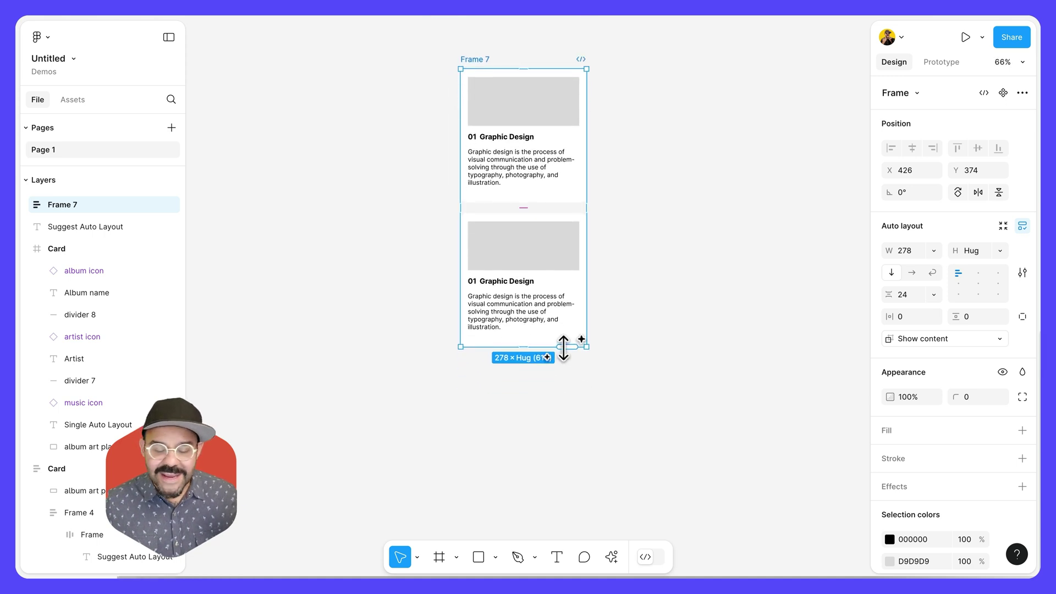
Stretch the auto-layout frame downward until it holds six Graphic Design cards
{"action": "left_click_drag", "start_coordinate": [563, 347], "coordinate": [566, 486]}
{"action": "scroll", "coordinate": [577, 448], "scroll_direction": "down", "scroll_amount": 5}
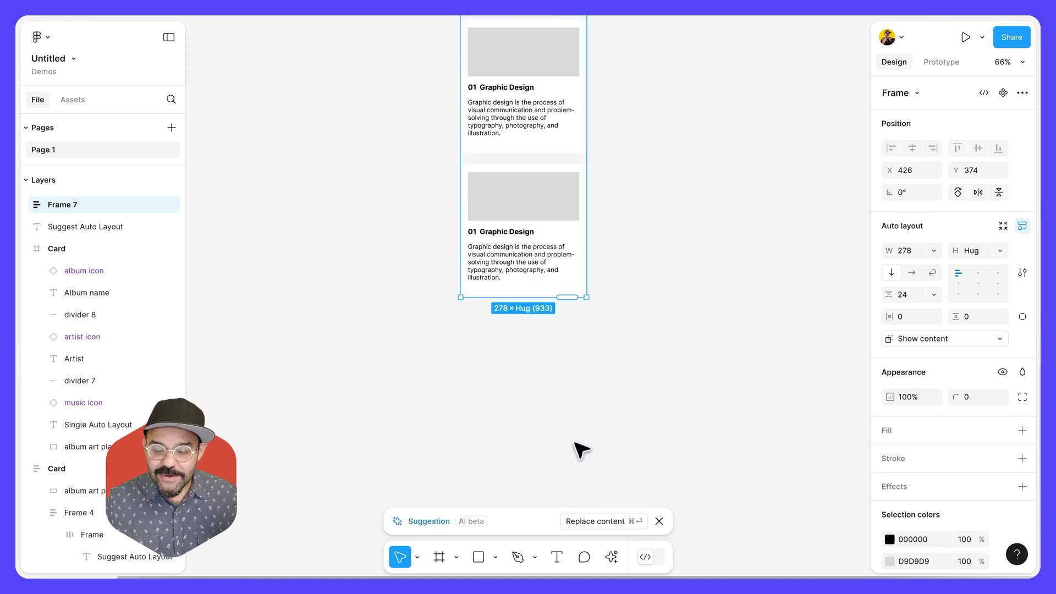
{"action": "left_click_drag", "start_coordinate": [562, 297], "coordinate": [565, 423]}
{"action": "scroll", "coordinate": [572, 429], "scroll_direction": "down", "scroll_amount": 3}
{"action": "scroll", "coordinate": [572, 418], "scroll_direction": "down", "scroll_amount": 3}
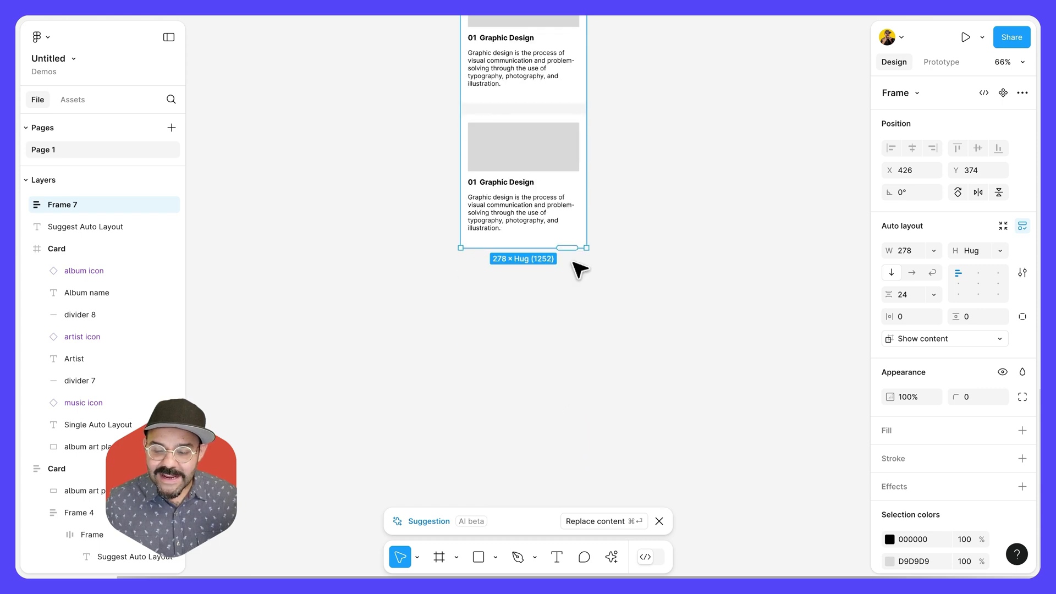
{"action": "left_click_drag", "start_coordinate": [569, 250], "coordinate": [563, 471]}
{"action": "scroll", "coordinate": [587, 361], "scroll_direction": "up", "scroll_amount": 3}
{"action": "scroll", "coordinate": [587, 362], "scroll_direction": "up", "scroll_amount": 3}
{"action": "scroll", "coordinate": [594, 385], "scroll_direction": "down", "scroll_amount": 5}
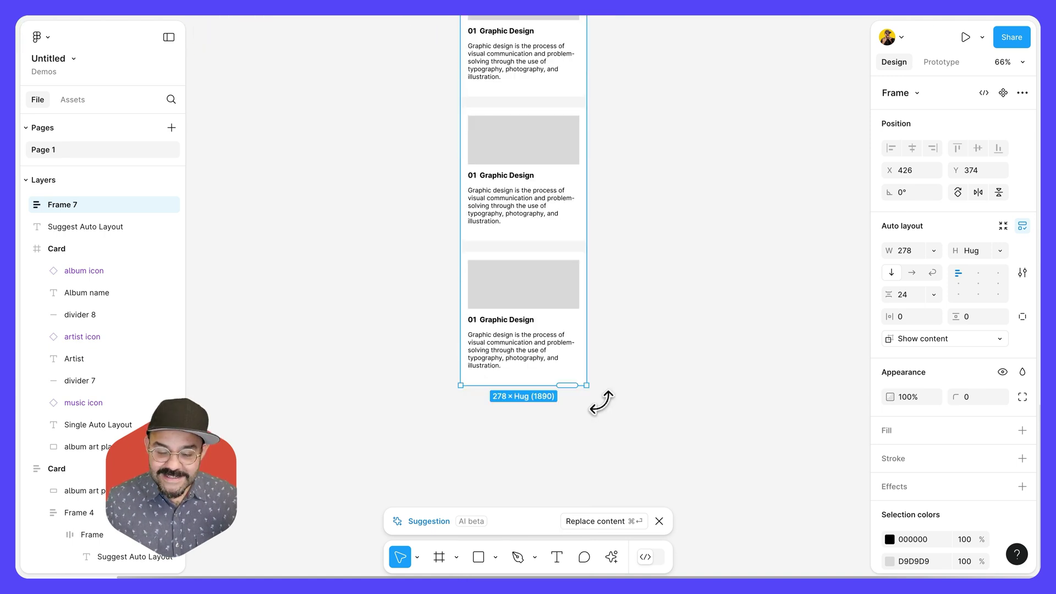
Apply the AI content replacement so the cards become 01 Graphic Design through 06 Illustration
{"action": "left_click", "coordinate": [604, 520]}
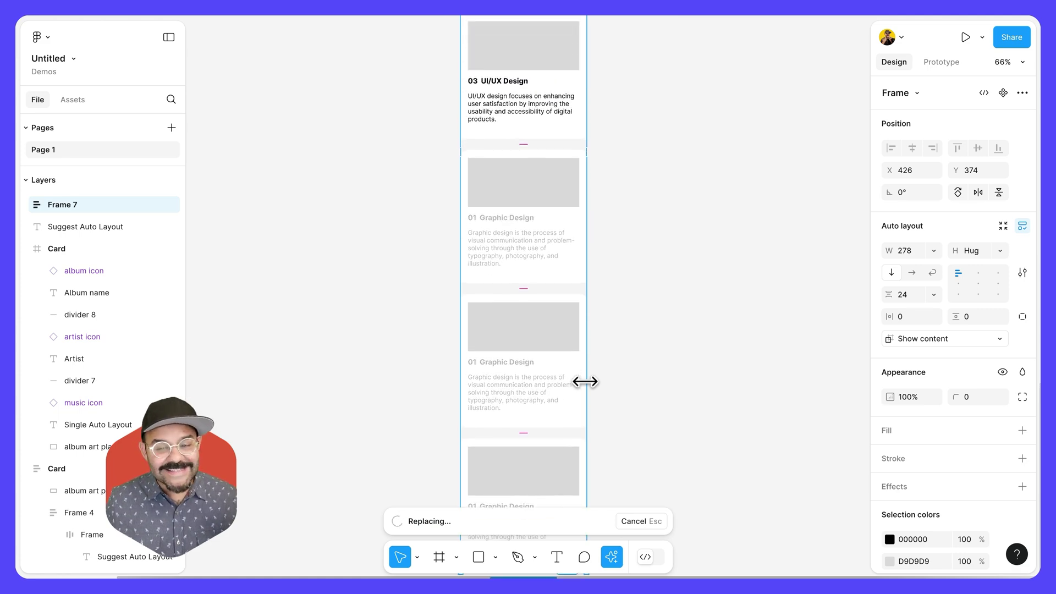
{"action": "scroll", "coordinate": [657, 245], "scroll_direction": "up", "scroll_amount": 2}
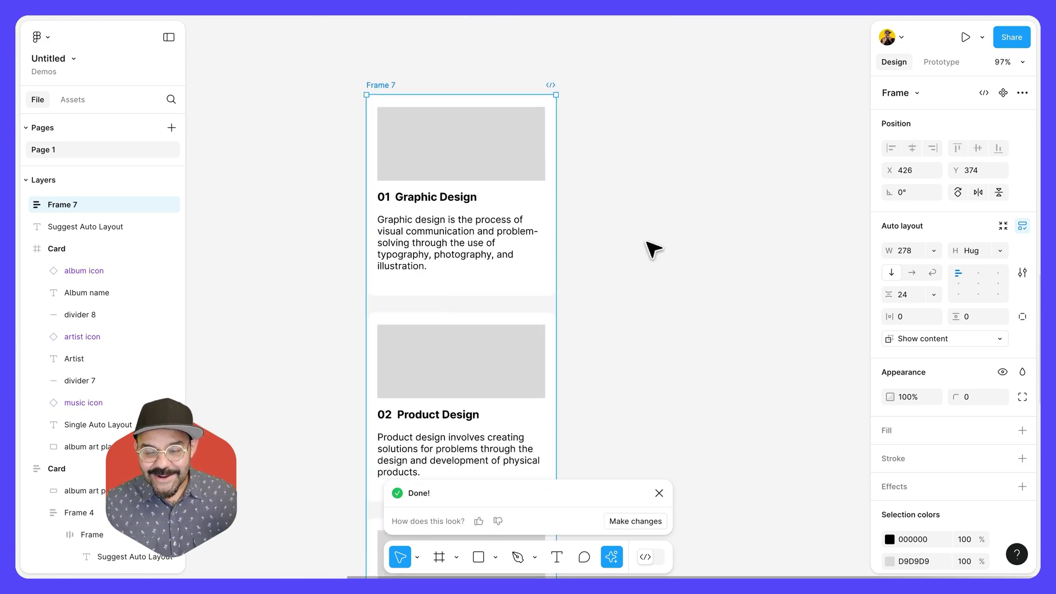
{"action": "scroll", "coordinate": [653, 248], "scroll_direction": "up", "scroll_amount": 2}
{"action": "scroll", "coordinate": [651, 248], "scroll_direction": "up", "scroll_amount": 2}
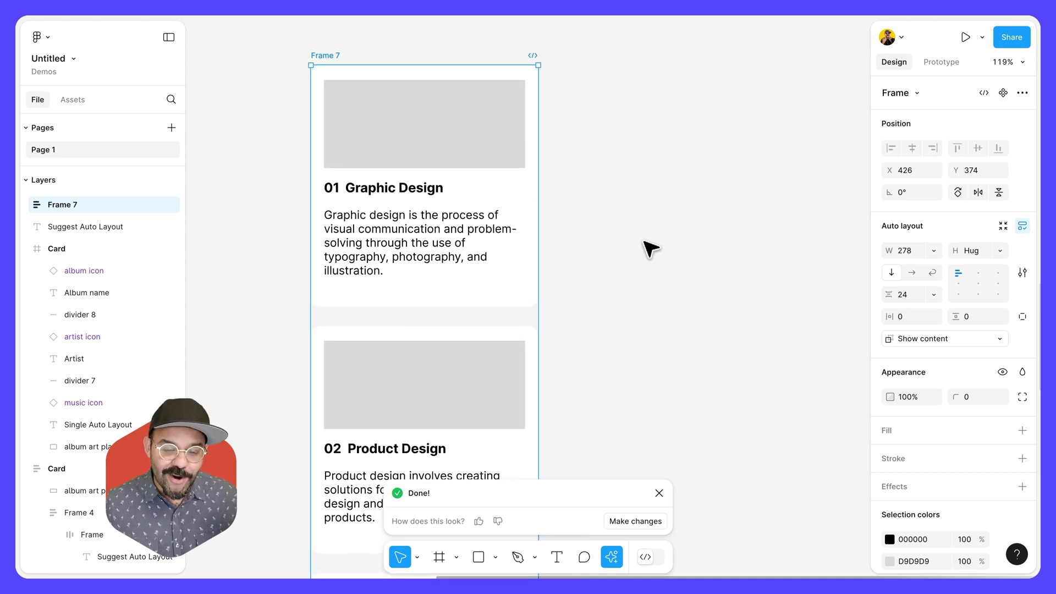
{"action": "scroll", "coordinate": [470, 220], "scroll_direction": "down", "scroll_amount": 1}
{"action": "scroll", "coordinate": [478, 224], "scroll_direction": "down", "scroll_amount": 3}
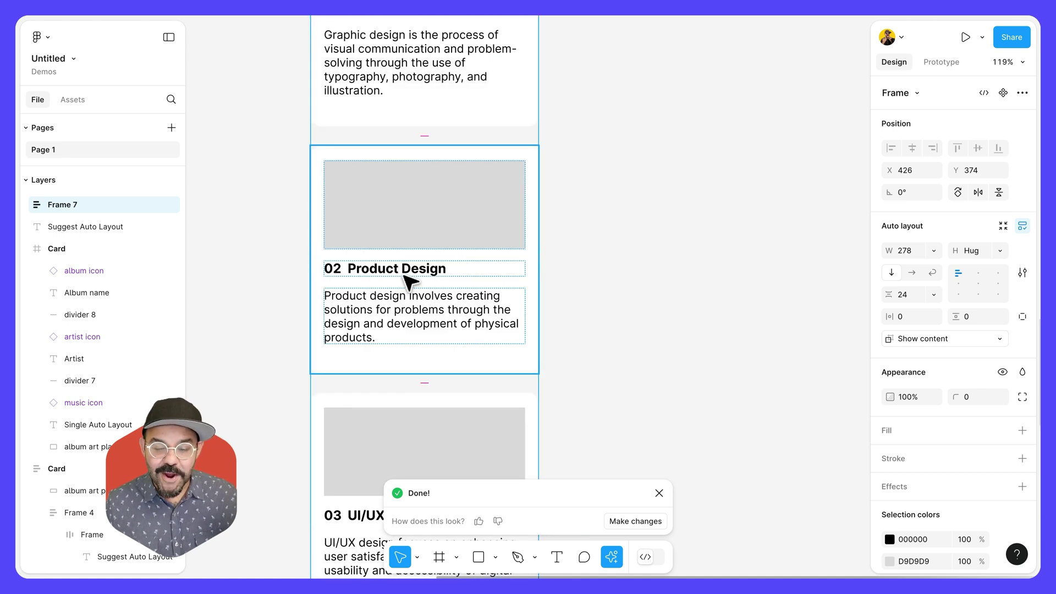
{"action": "scroll", "coordinate": [454, 273], "scroll_direction": "down", "scroll_amount": 5}
{"action": "scroll", "coordinate": [572, 290], "scroll_direction": "down", "scroll_amount": 1}
{"action": "scroll", "coordinate": [671, 287], "scroll_direction": "down", "scroll_amount": 5}
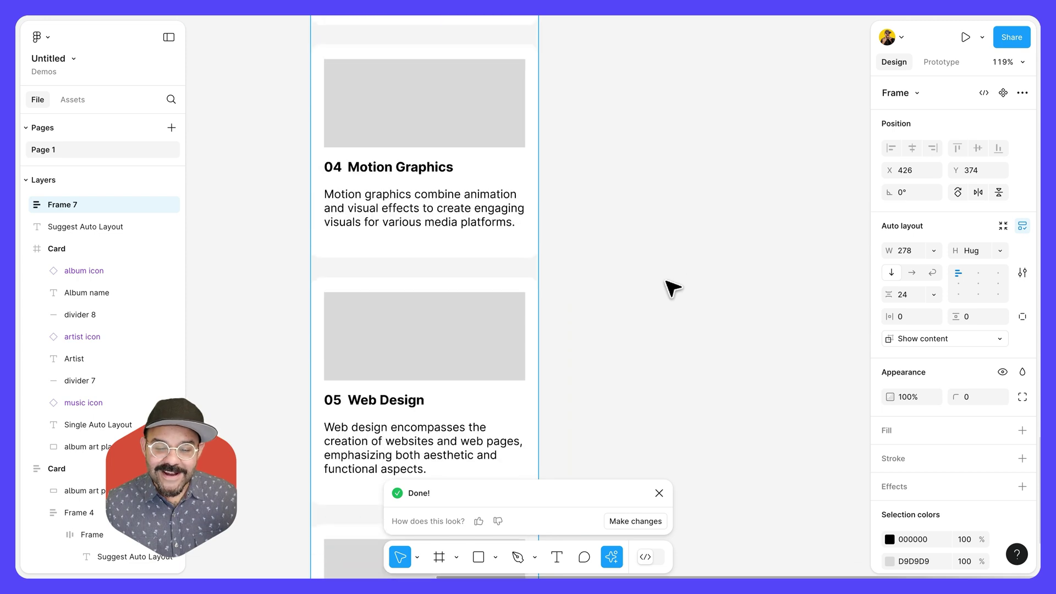
{"action": "scroll", "coordinate": [781, 329], "scroll_direction": "down", "scroll_amount": 1}
{"action": "scroll", "coordinate": [777, 330], "scroll_direction": "down", "scroll_amount": 3}
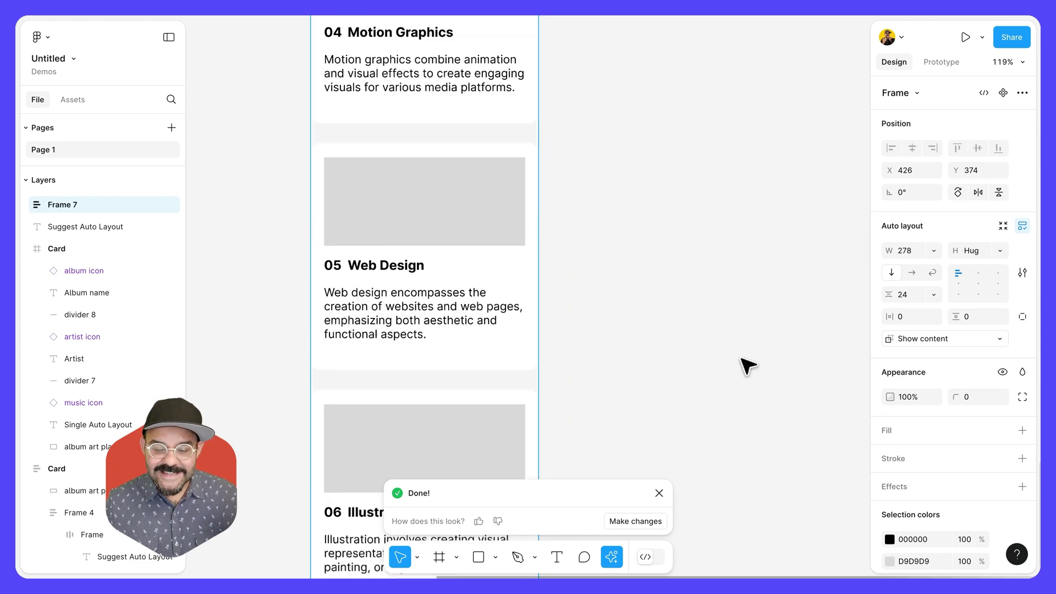
{"action": "scroll", "coordinate": [744, 365], "scroll_direction": "up", "scroll_amount": 1}
{"action": "scroll", "coordinate": [703, 324], "scroll_direction": "down", "scroll_amount": 5}
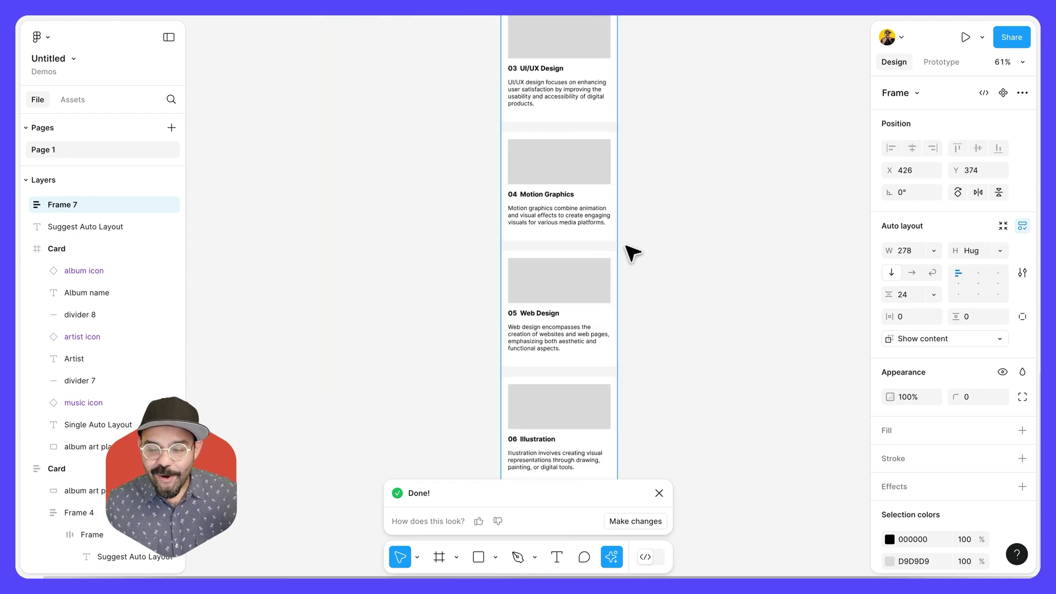
Drag Frame 7's right edge wider and then narrower so each card's text rewraps
{"action": "mouse_move", "coordinate": [634, 246]}
{"action": "left_mouse_down"}
{"action": "mouse_move", "coordinate": [686, 262]}
{"action": "mouse_move", "coordinate": [636, 254]}
{"action": "left_mouse_up"}
{"action": "scroll", "coordinate": [682, 253], "scroll_direction": "up", "scroll_amount": 5}
{"action": "scroll", "coordinate": [680, 248], "scroll_direction": "up", "scroll_amount": 3}
{"action": "scroll", "coordinate": [684, 250], "scroll_direction": "up", "scroll_amount": 2}
{"action": "scroll", "coordinate": [721, 266], "scroll_direction": "up", "scroll_amount": 2}
{"action": "scroll", "coordinate": [627, 264], "scroll_direction": "up", "scroll_amount": 3}
{"action": "scroll", "coordinate": [627, 264], "scroll_direction": "up", "scroll_amount": 3}
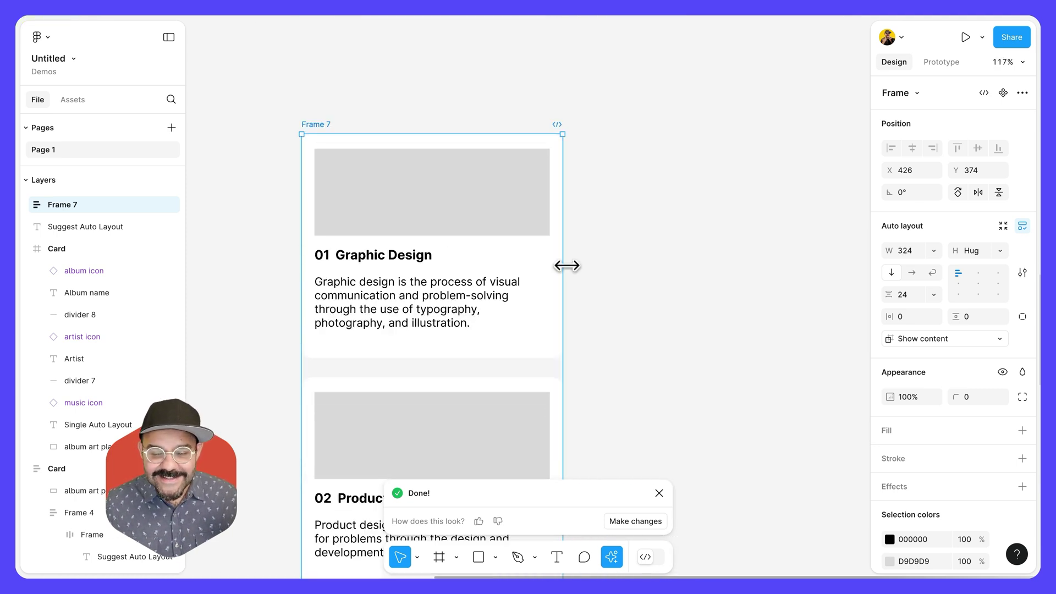
{"action": "mouse_move", "coordinate": [561, 264]}
{"action": "left_mouse_down"}
{"action": "mouse_move", "coordinate": [646, 269]}
{"action": "mouse_move", "coordinate": [502, 276]}
{"action": "left_mouse_up"}
{"action": "left_click", "coordinate": [645, 249]}
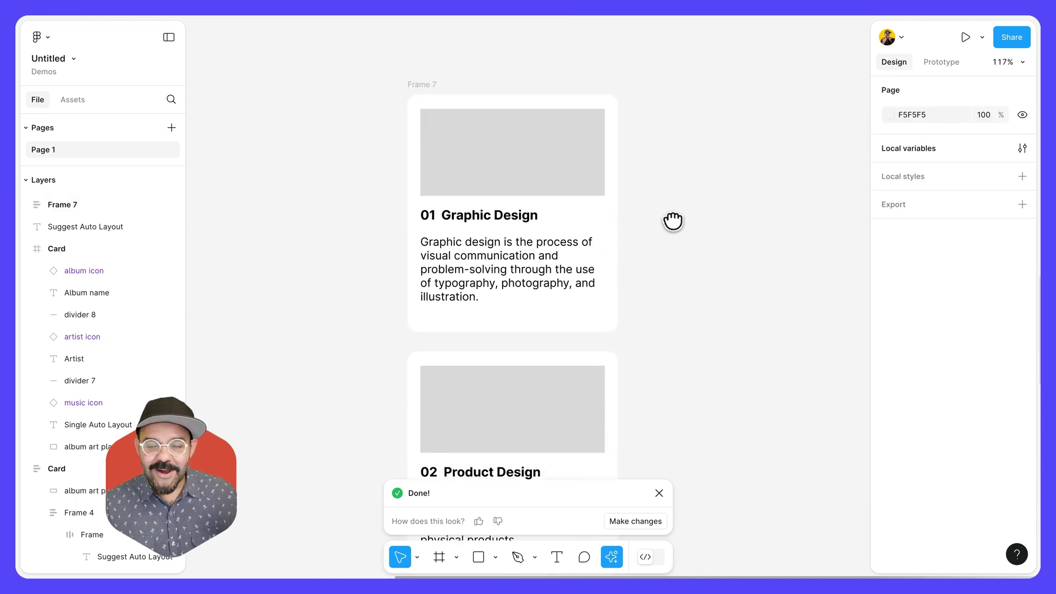
{"action": "scroll", "coordinate": [647, 228], "scroll_direction": "down", "scroll_amount": 1}
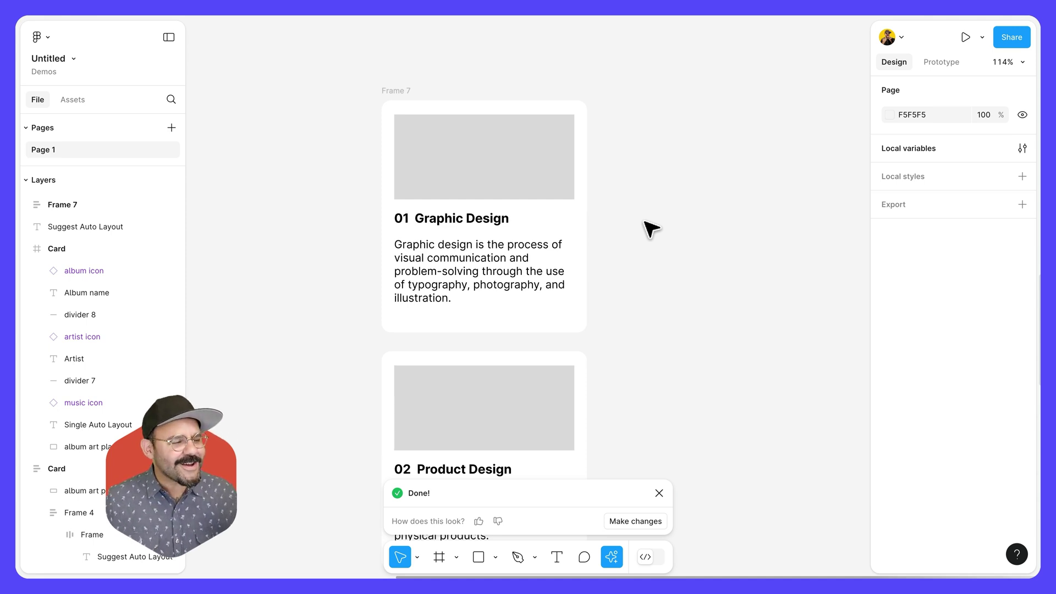
Run the AI Rename layers action on Frame 7, producing names like Main Container and Image Placeholder
{"action": "left_click", "coordinate": [414, 92]}
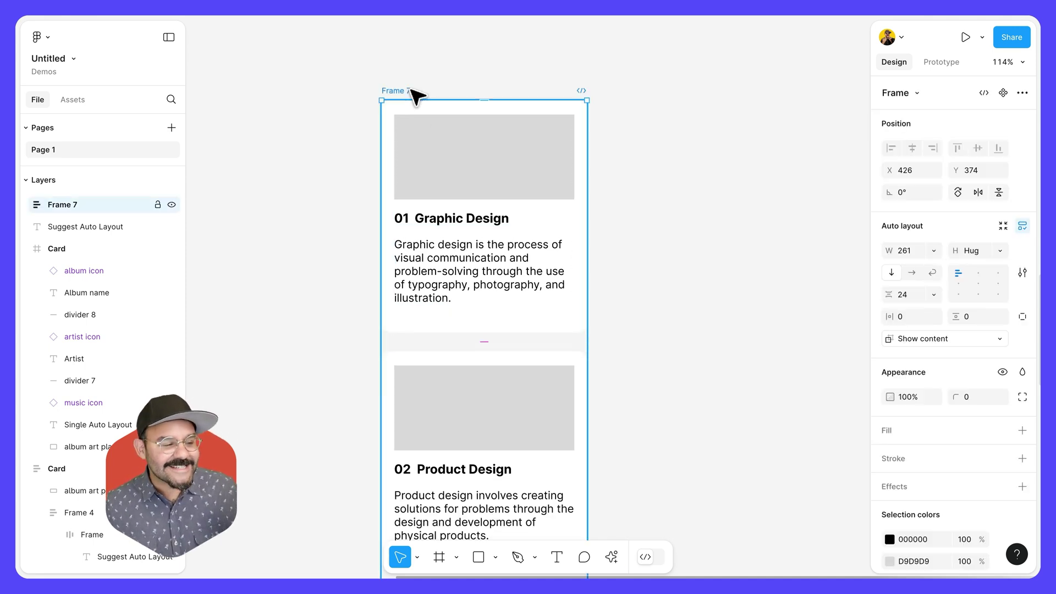
{"action": "left_click", "coordinate": [27, 202]}
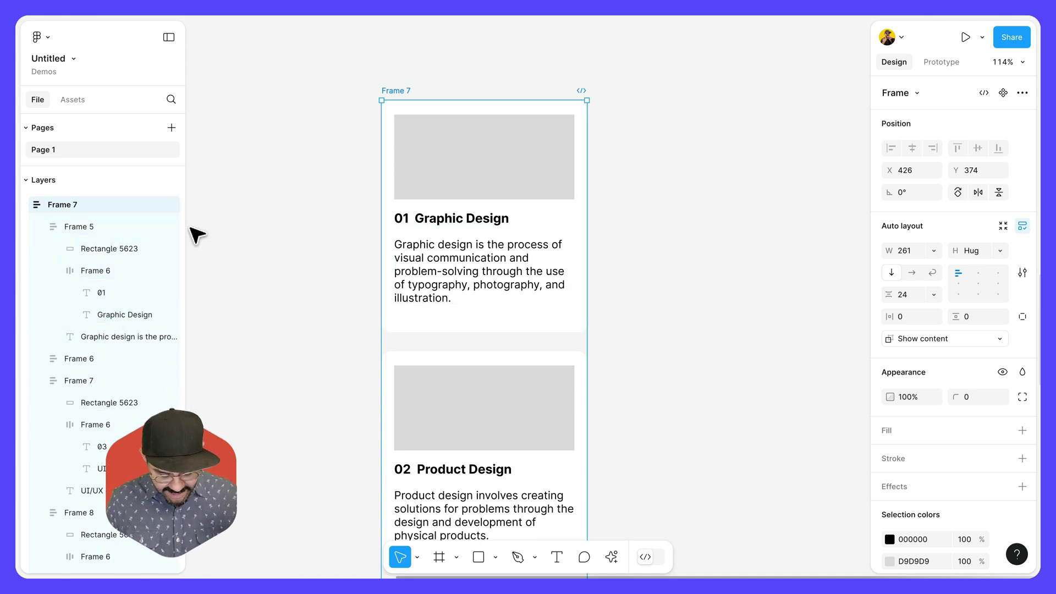
{"action": "key", "text": "ctrl+k"}
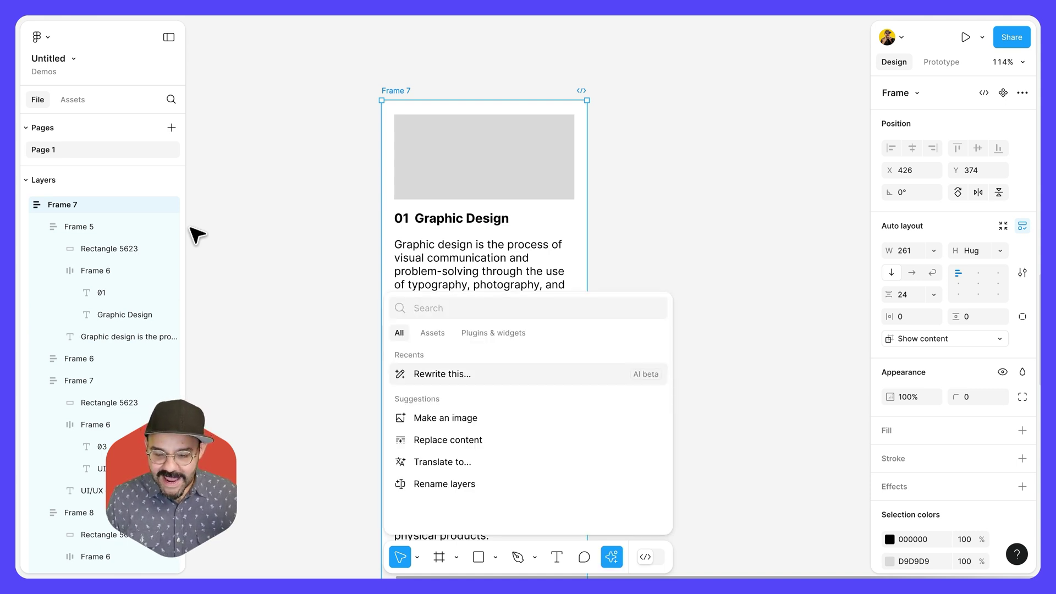
{"action": "type", "text": "ren"}
{"action": "key", "text": "Return"}
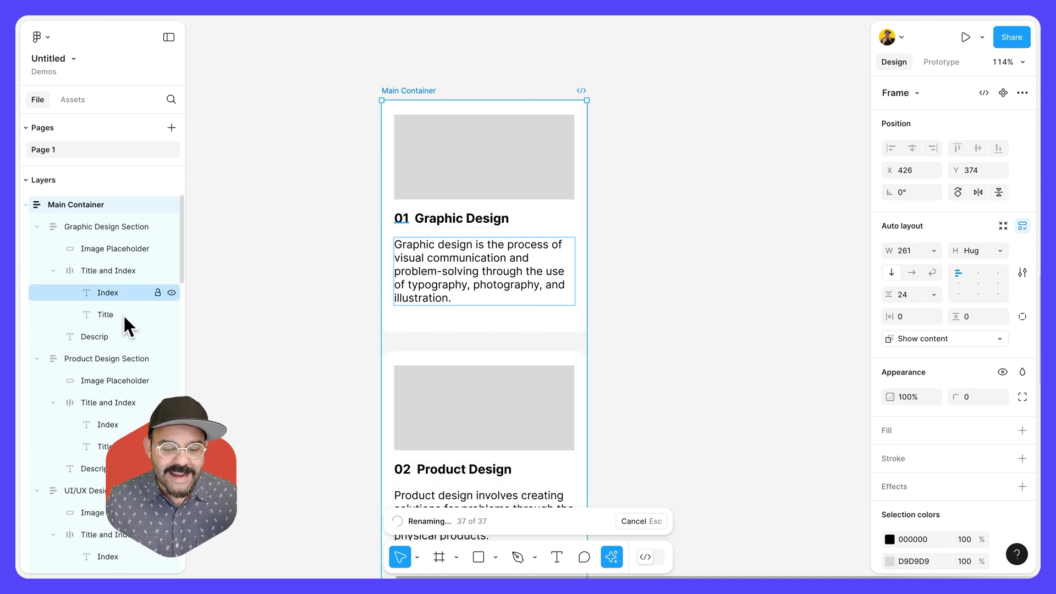
{"action": "left_click_drag", "start_coordinate": [213, 267], "coordinate": [204, 268]}
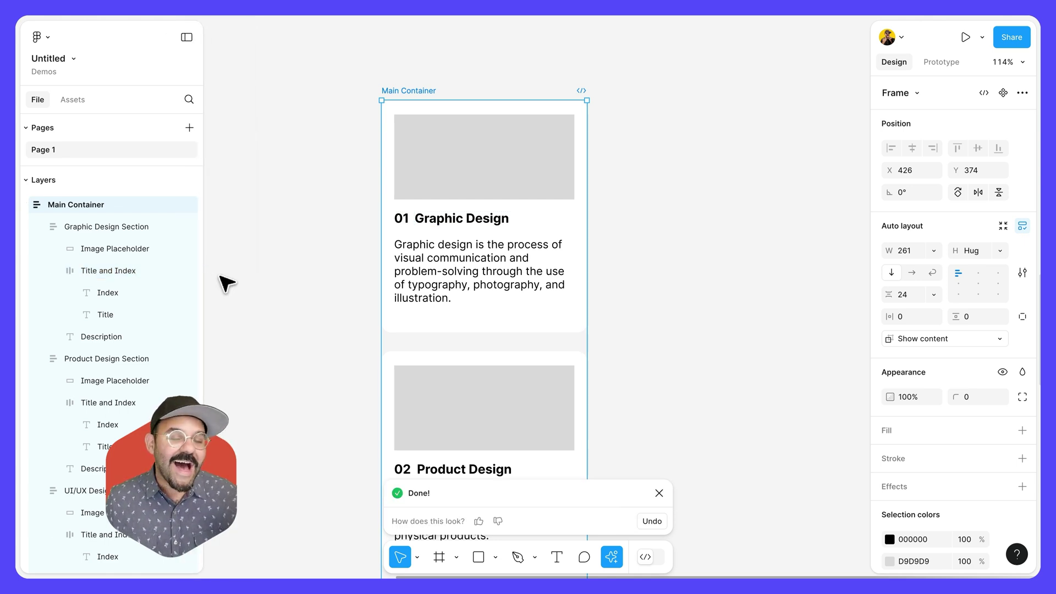
Resize Main Container to check text reflow, then duplicate it to the right of the original
{"action": "scroll", "coordinate": [258, 264], "scroll_direction": "down", "scroll_amount": 2, "text": "ctrl"}
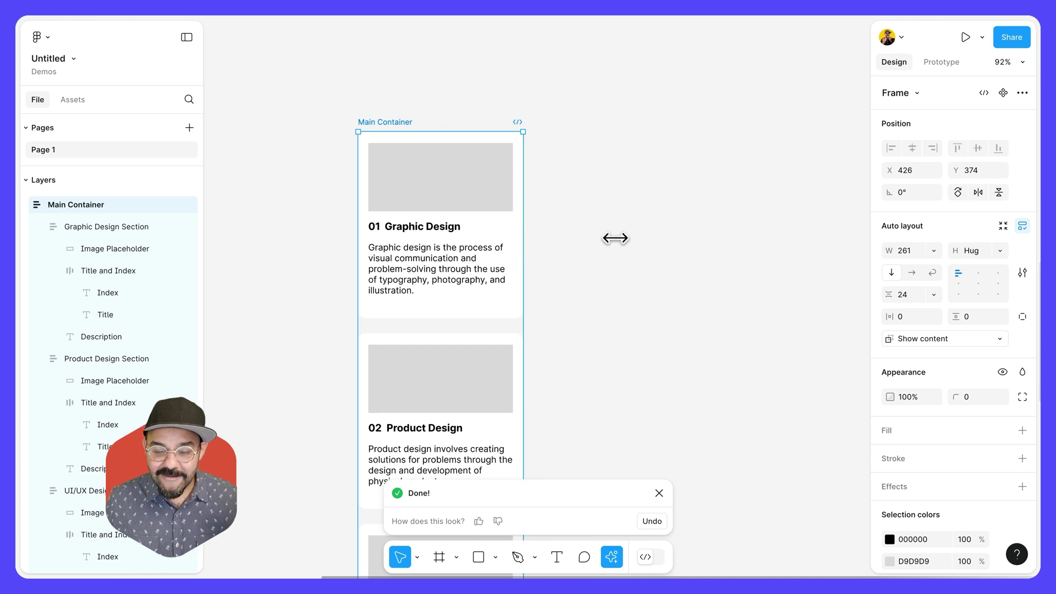
{"action": "mouse_move", "coordinate": [615, 237]}
{"action": "left_mouse_down"}
{"action": "mouse_move", "coordinate": [510, 240]}
{"action": "mouse_move", "coordinate": [563, 245]}
{"action": "mouse_move", "coordinate": [522, 244]}
{"action": "left_mouse_up"}
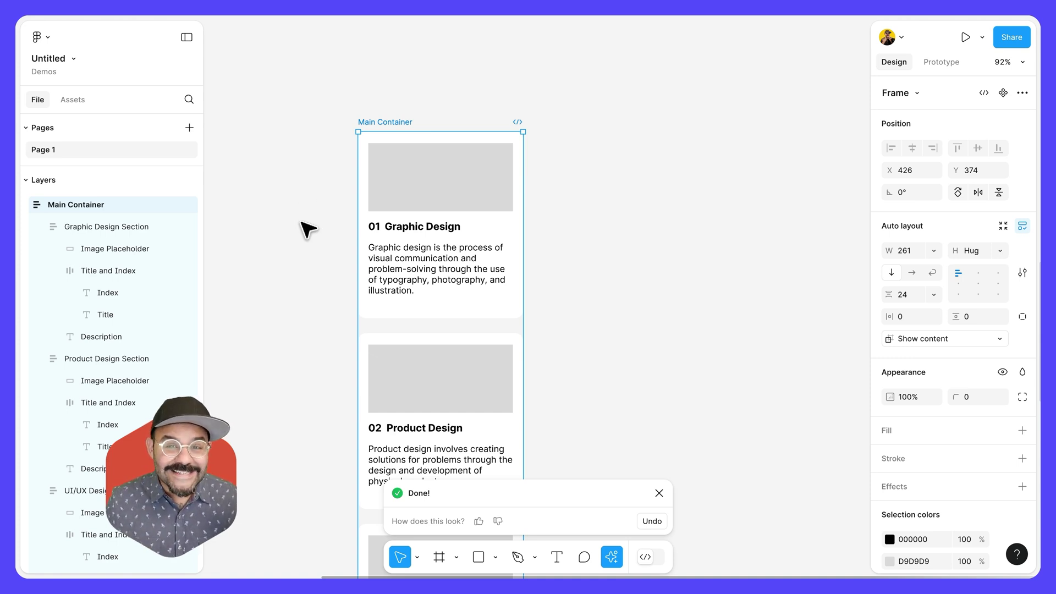
{"action": "mouse_move", "coordinate": [388, 123]}
{"action": "left_mouse_down", "text": "alt"}
{"action": "mouse_move", "coordinate": [616, 187]}
{"action": "mouse_move", "coordinate": [442, 184]}
{"action": "left_mouse_up", "text": "alt"}
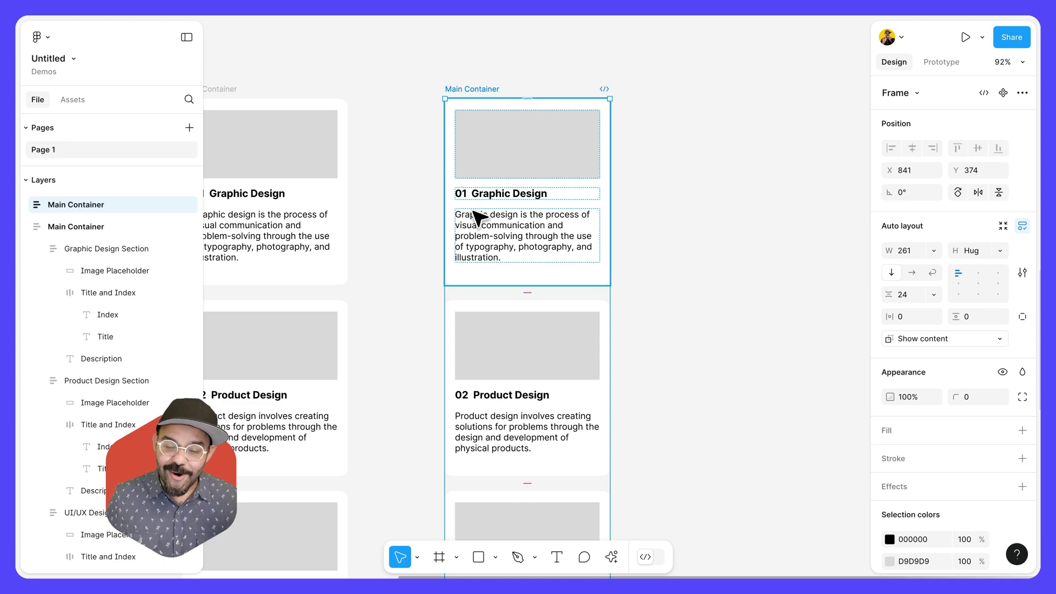
Remove all auto layout from the copied Main Container and widen it to 426
{"action": "right_click", "coordinate": [470, 91]}
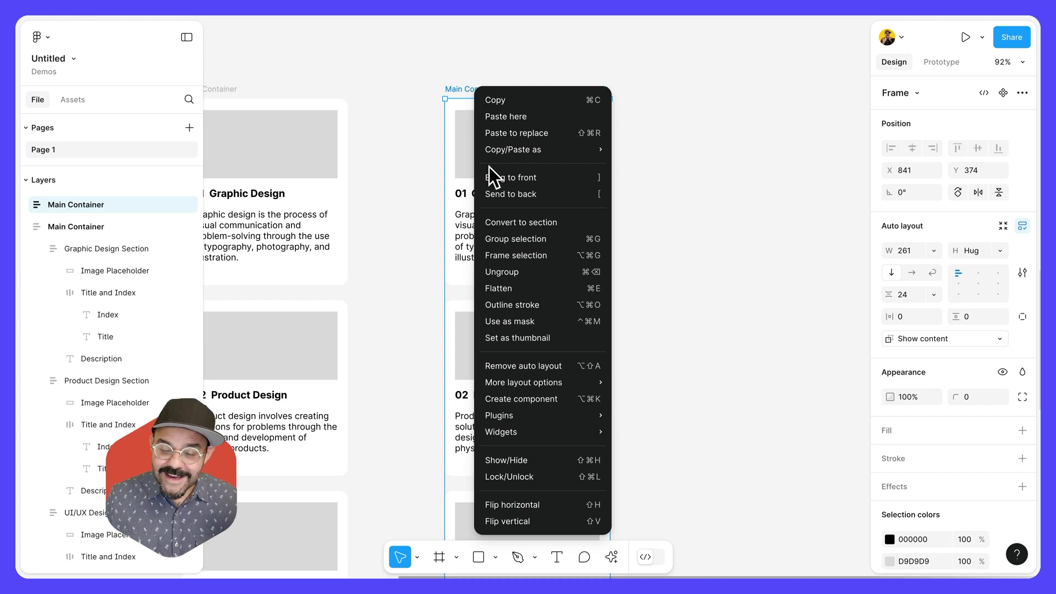
{"action": "mouse_move", "coordinate": [523, 382]}
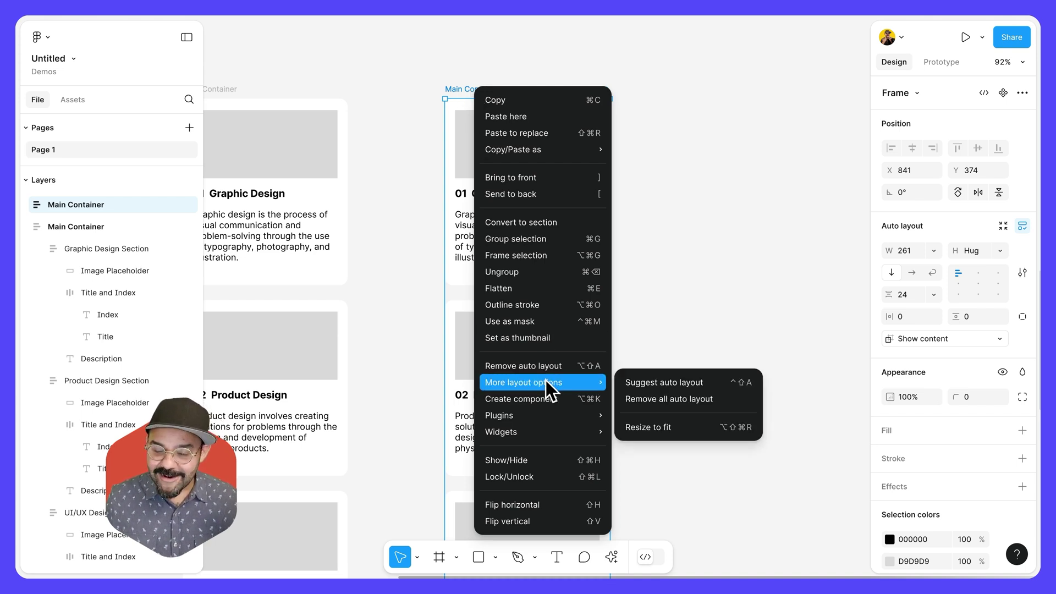
{"action": "left_click", "coordinate": [716, 405]}
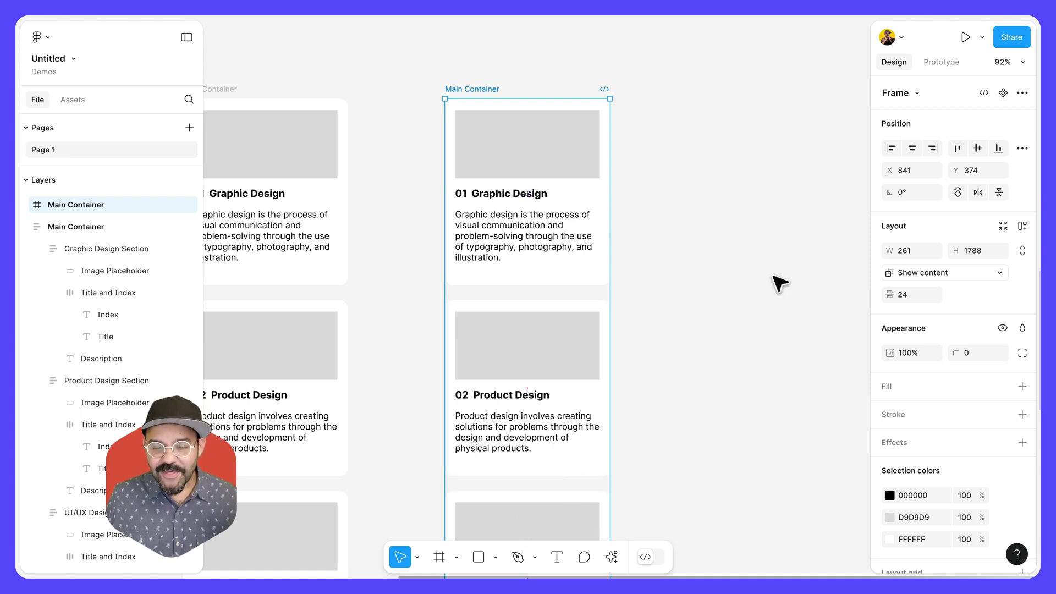
{"action": "left_click", "coordinate": [502, 90]}
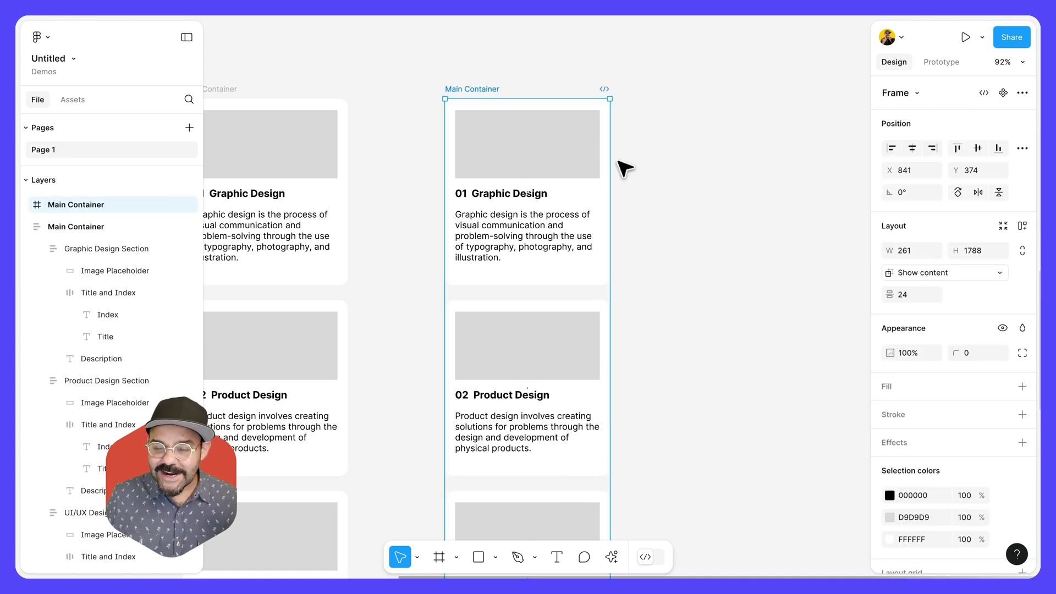
{"action": "left_click_drag", "start_coordinate": [631, 168], "coordinate": [723, 293]}
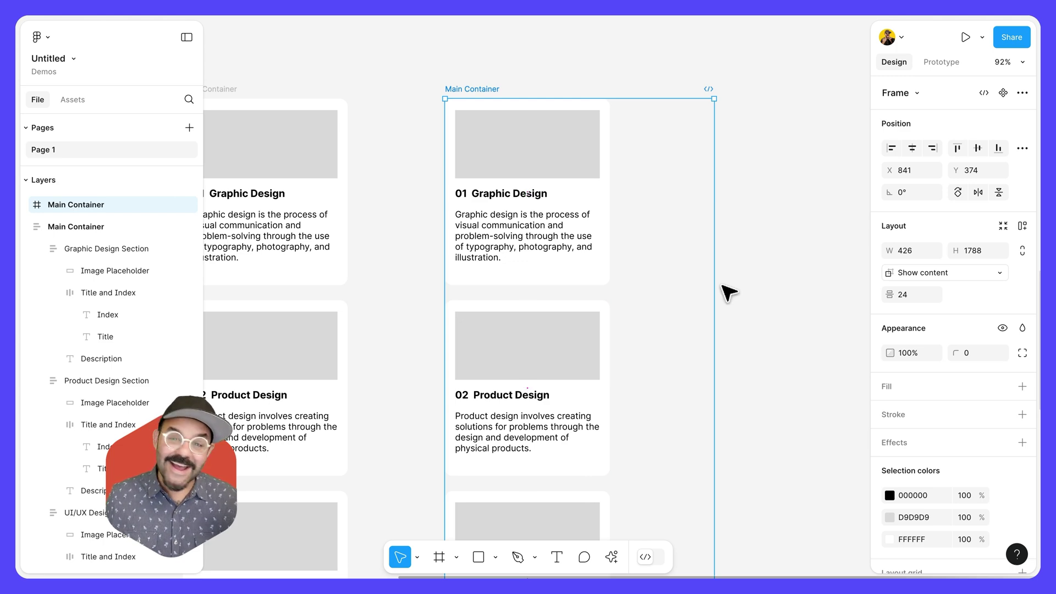
{"action": "scroll", "coordinate": [626, 250], "scroll_direction": "up", "scroll_amount": 1}
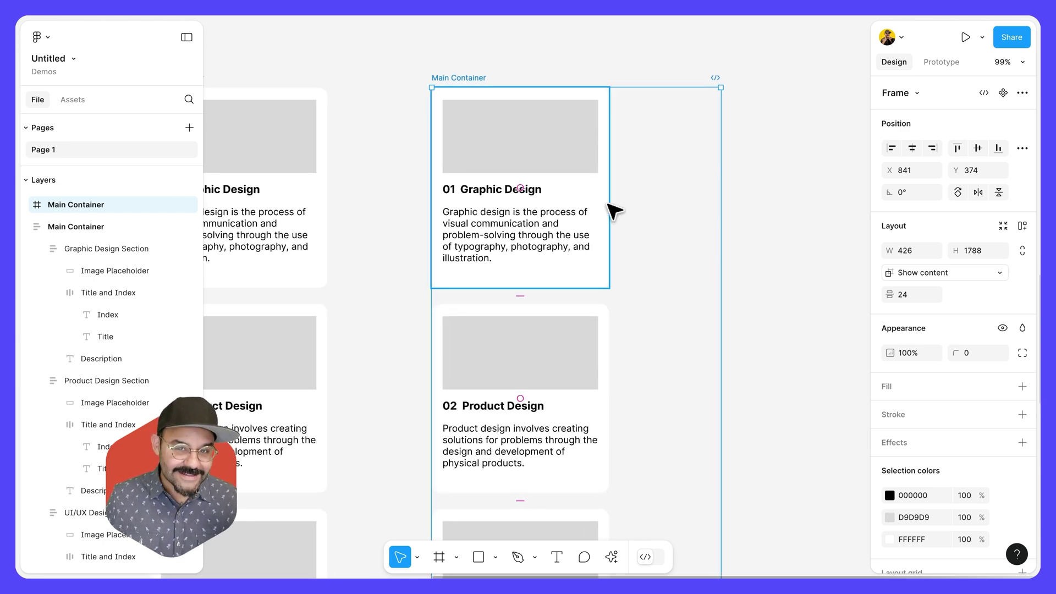
{"action": "key", "text": "ctrl+z"}
Scroll the canvas to bring the Suggest Auto Layout heading into view
{"action": "scroll", "coordinate": [610, 205], "scroll_direction": "down", "scroll_amount": 5, "text": "ctrl"}
{"action": "scroll", "coordinate": [601, 141], "scroll_direction": "up", "scroll_amount": 8}
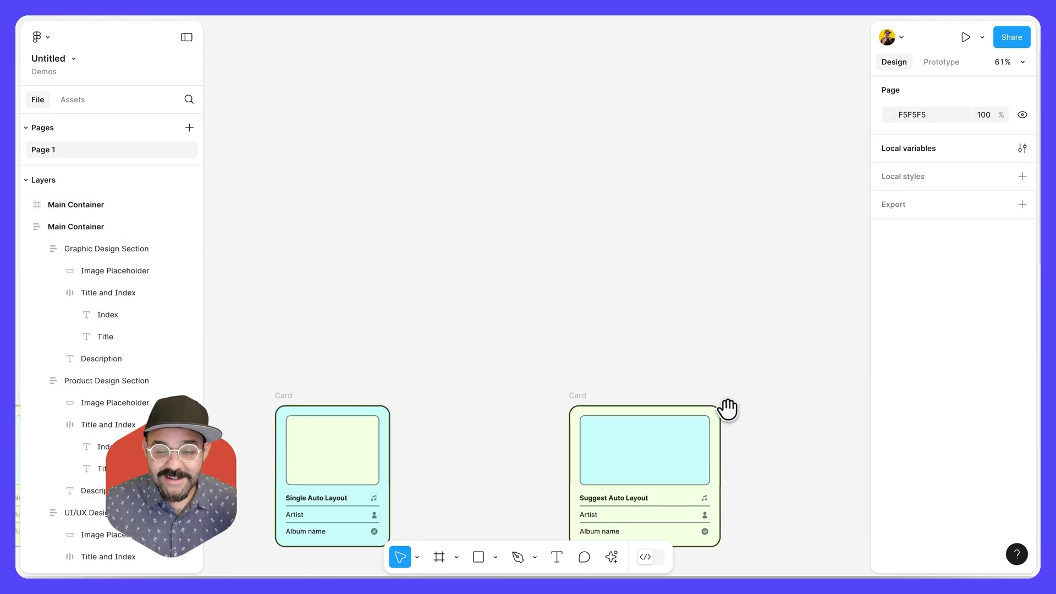